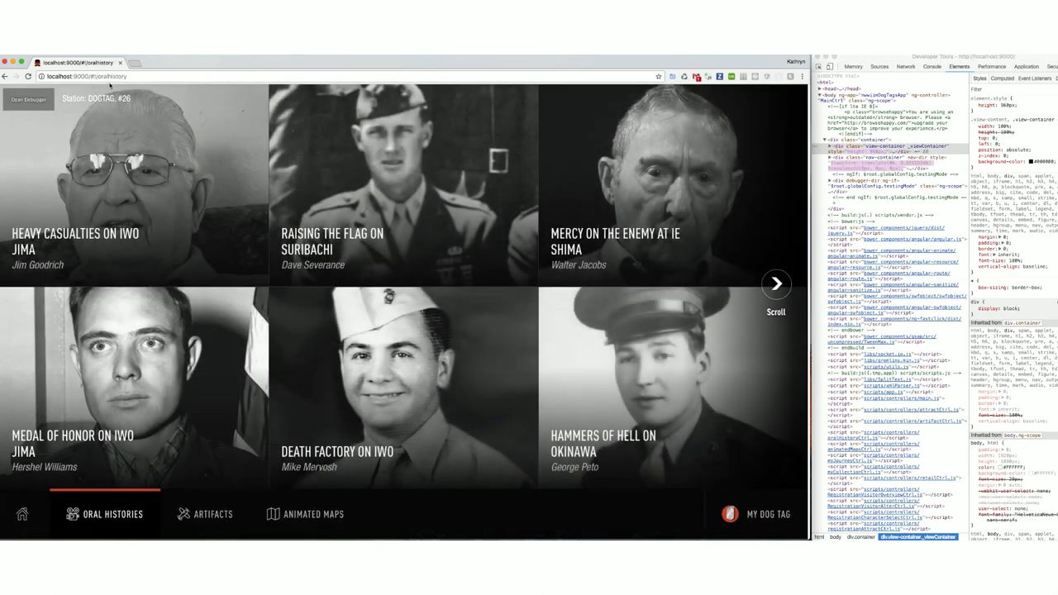
# Step: Open the Melted Bottles from Nagasaki artifact in the Artifacts gallery, inspect its image element, and close the detail view
pyautogui.click(224, 522)
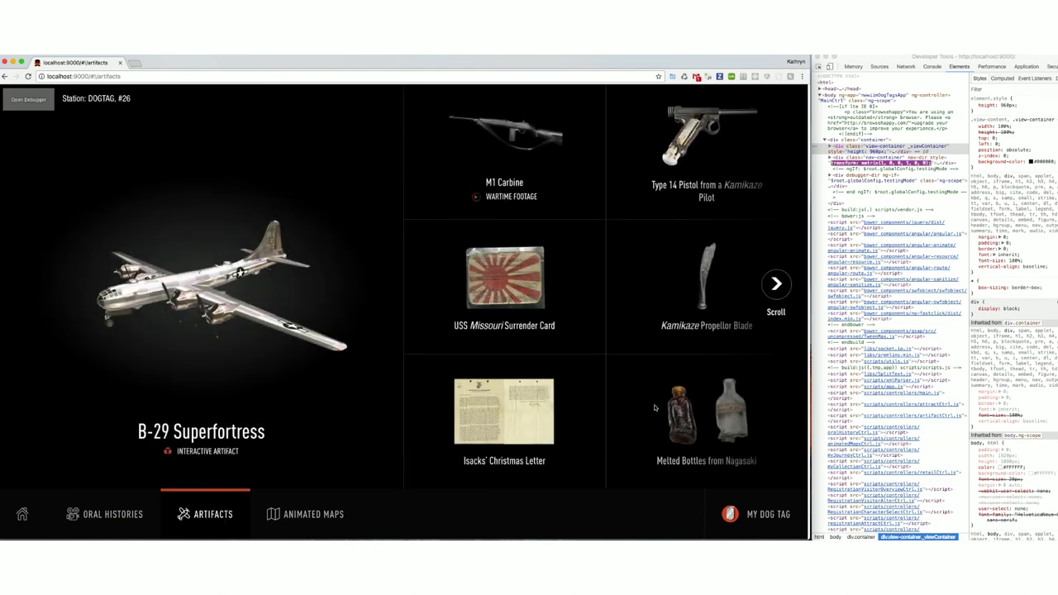
pyautogui.moveTo(650, 409); pyautogui.dragTo(595, 405)
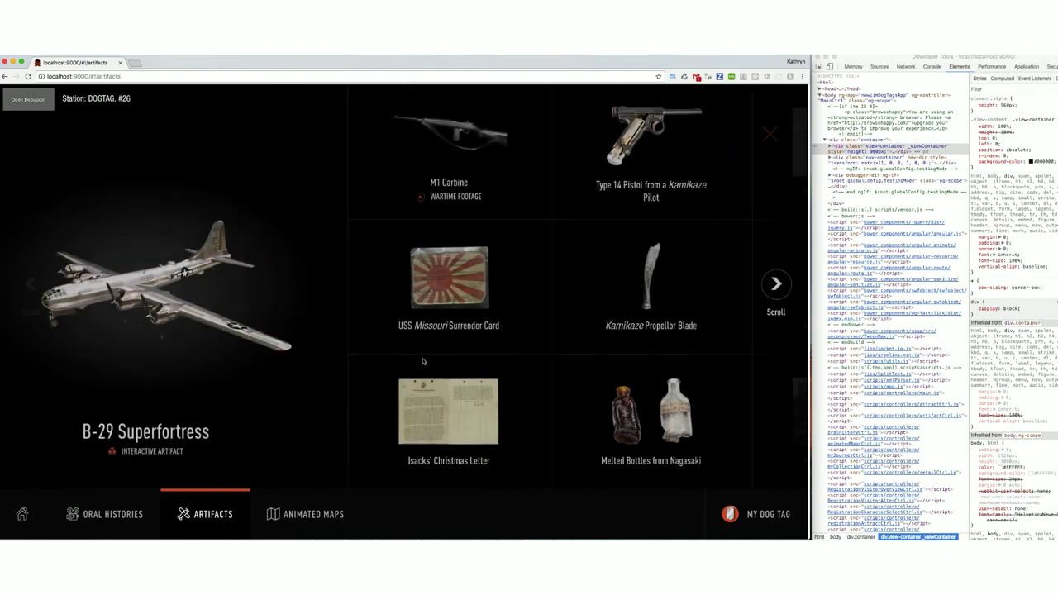
pyautogui.rightClick(372, 282)
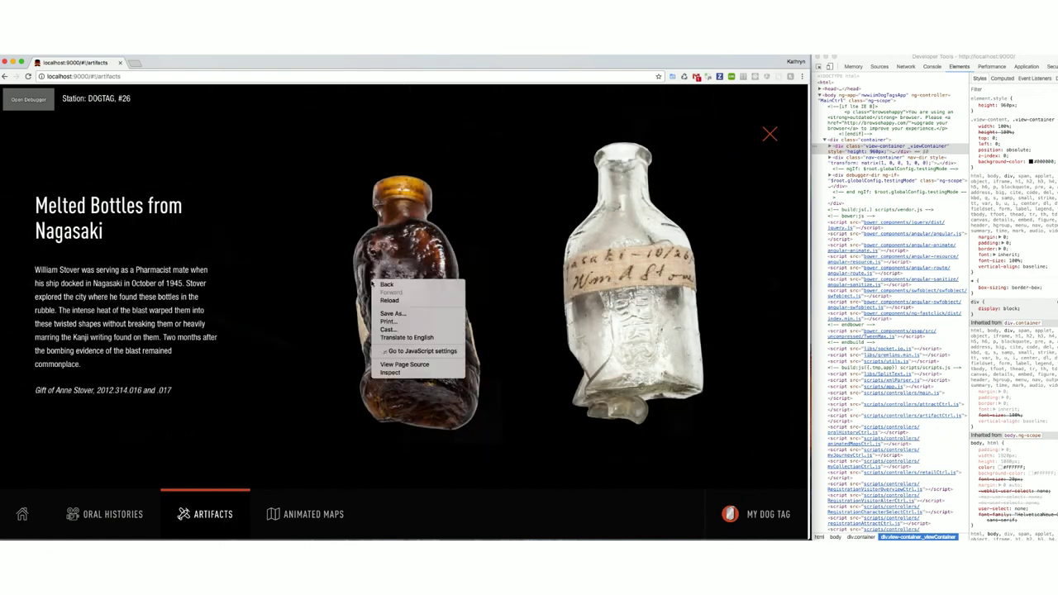
pyautogui.click(392, 373)
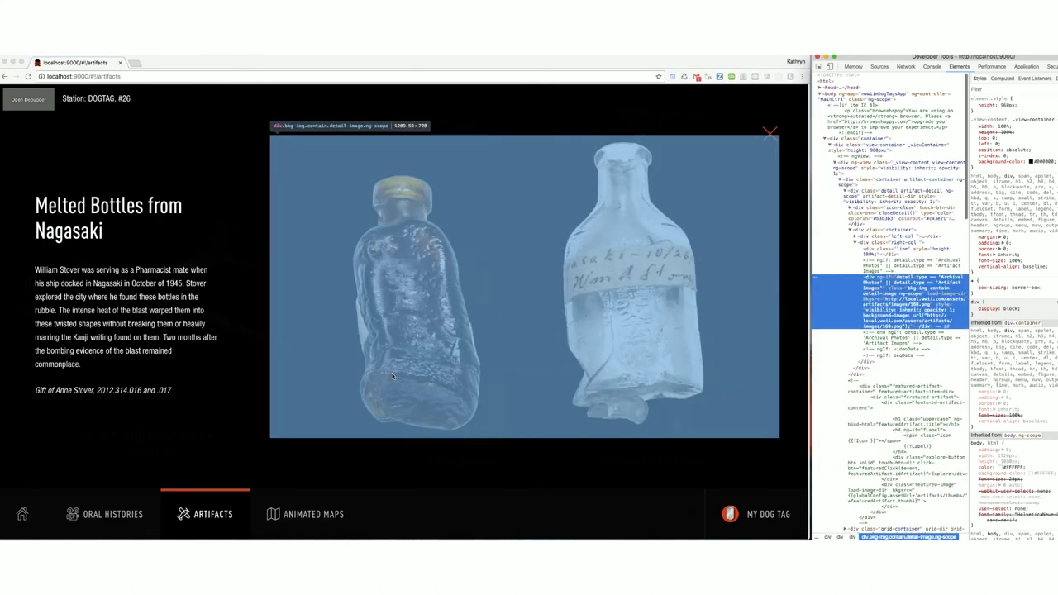
pyautogui.click(773, 137)
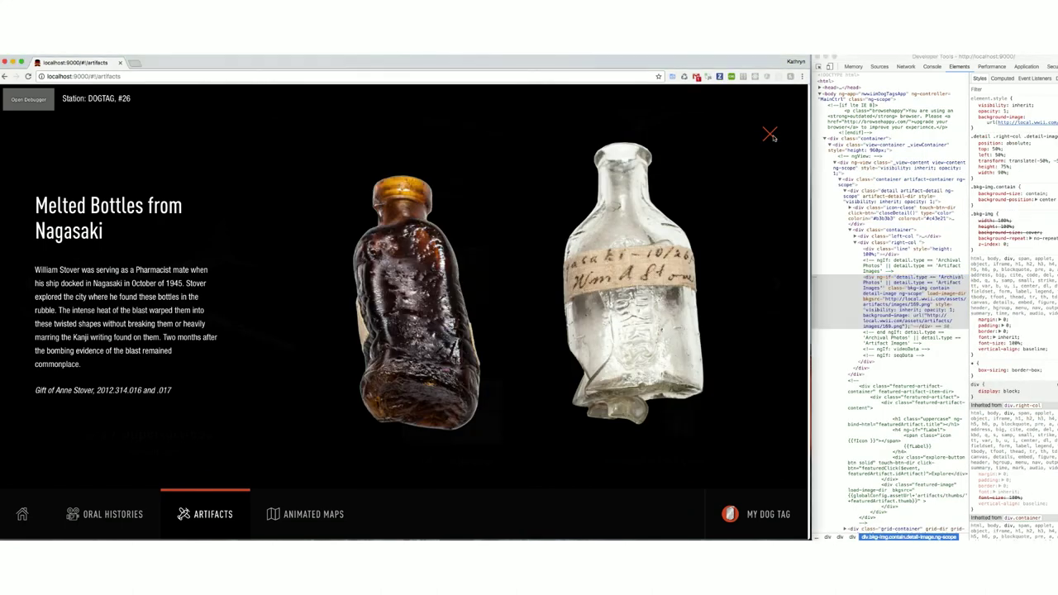
pyautogui.click(769, 135)
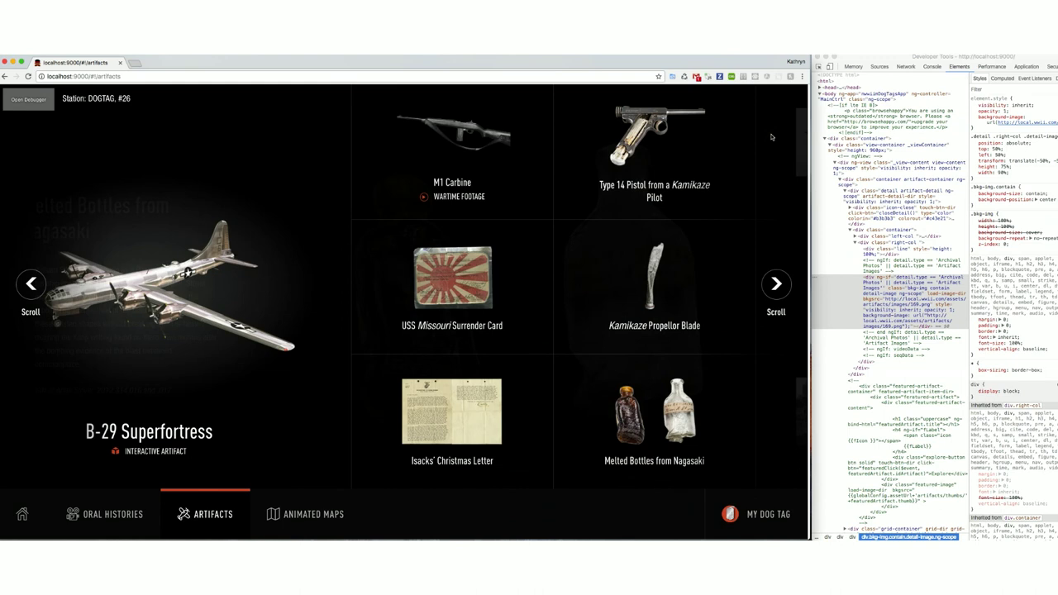
# Step: Inspect the B-29 Superfortress image element and rotate the aircraft to a front view, closing the interactive artifact
pyautogui.click(237, 441)
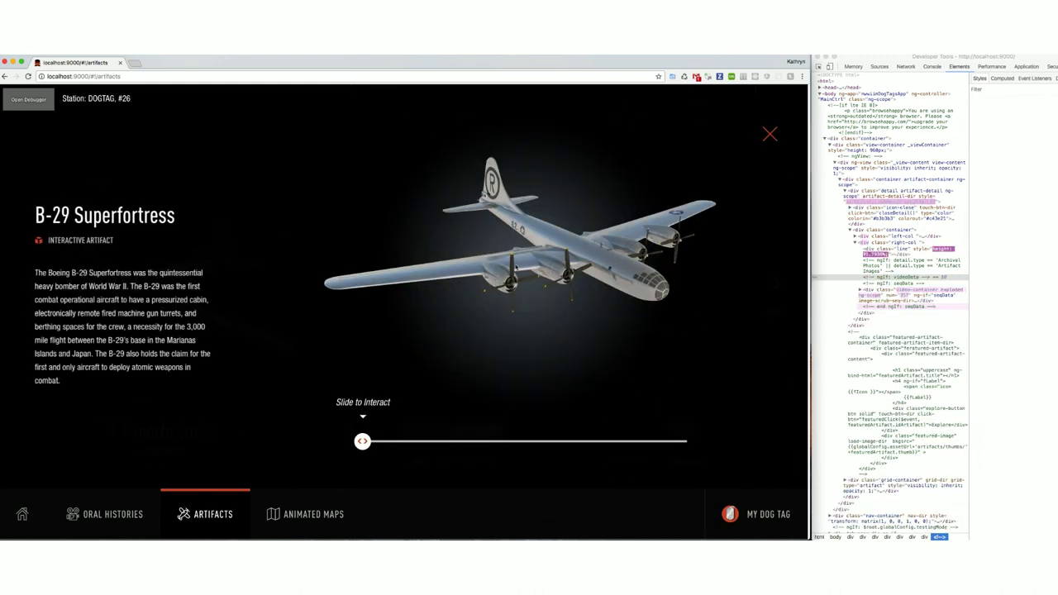
pyautogui.rightClick(522, 264)
pyautogui.click(549, 327)
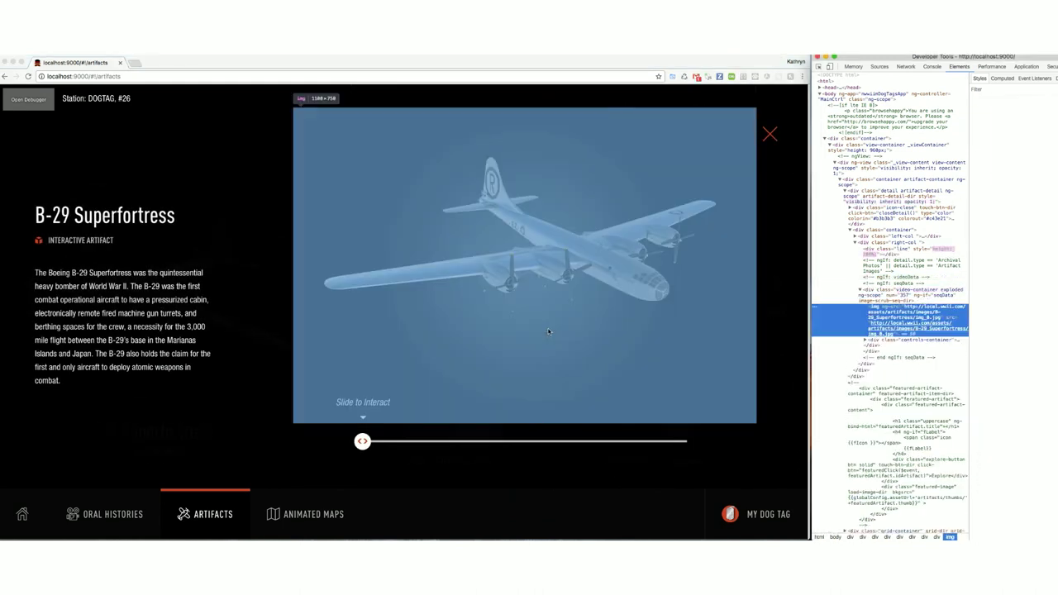
pyautogui.click(362, 441)
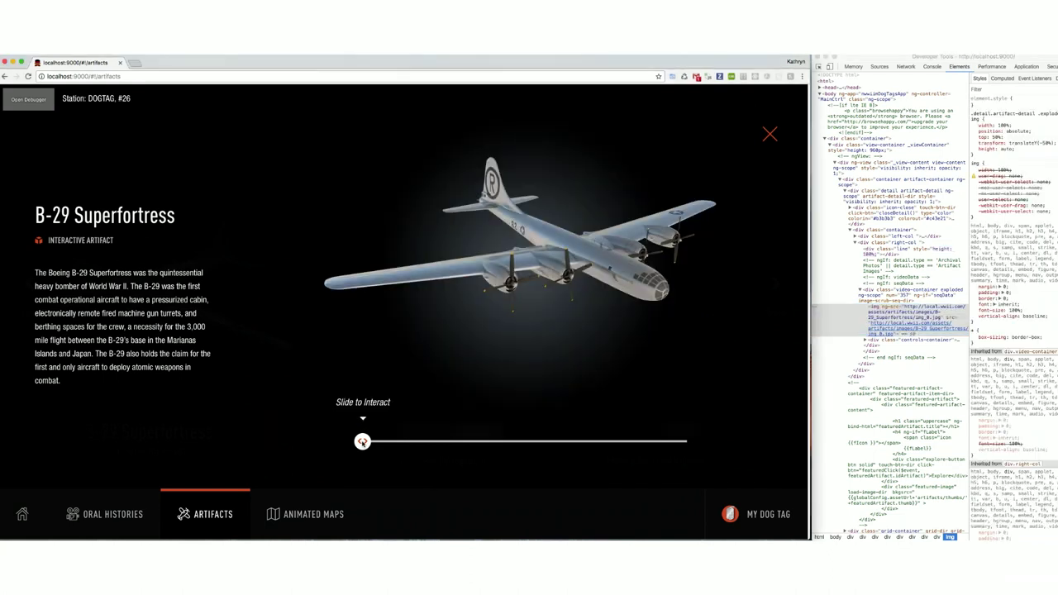
pyautogui.moveTo(362, 442); pyautogui.dragTo(515, 447)
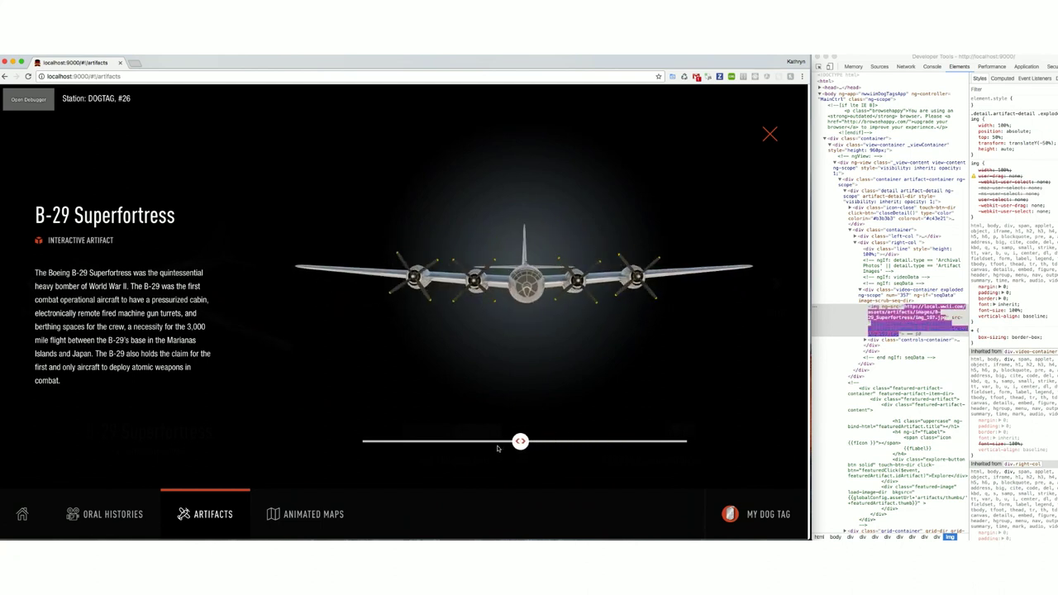
pyautogui.click(769, 132)
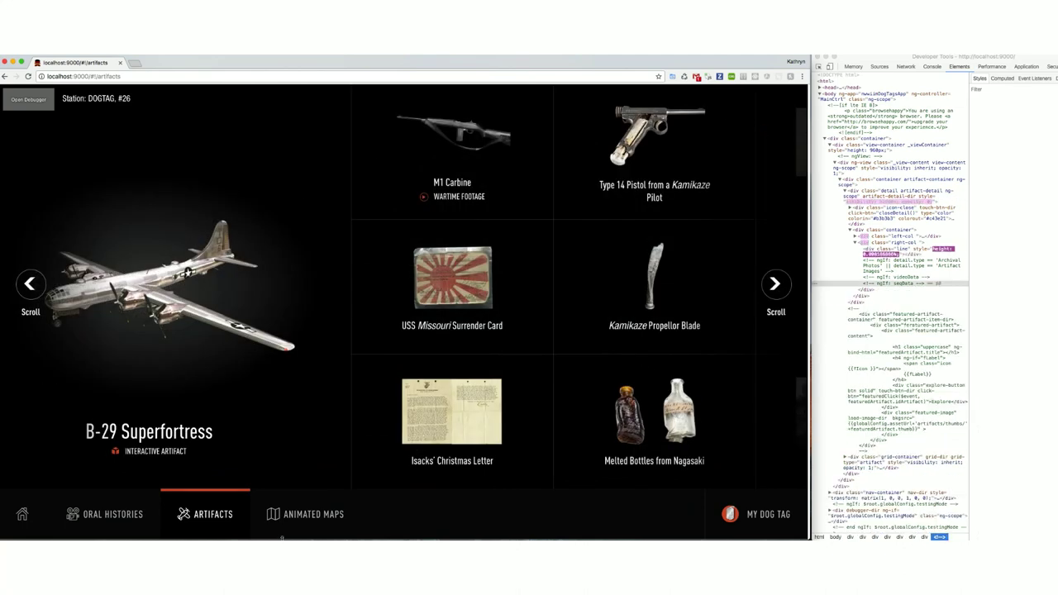
# Step: Show the Downfall animated map and simulate an existing visitor's swipe with the app's debugger
pyautogui.click(304, 517)
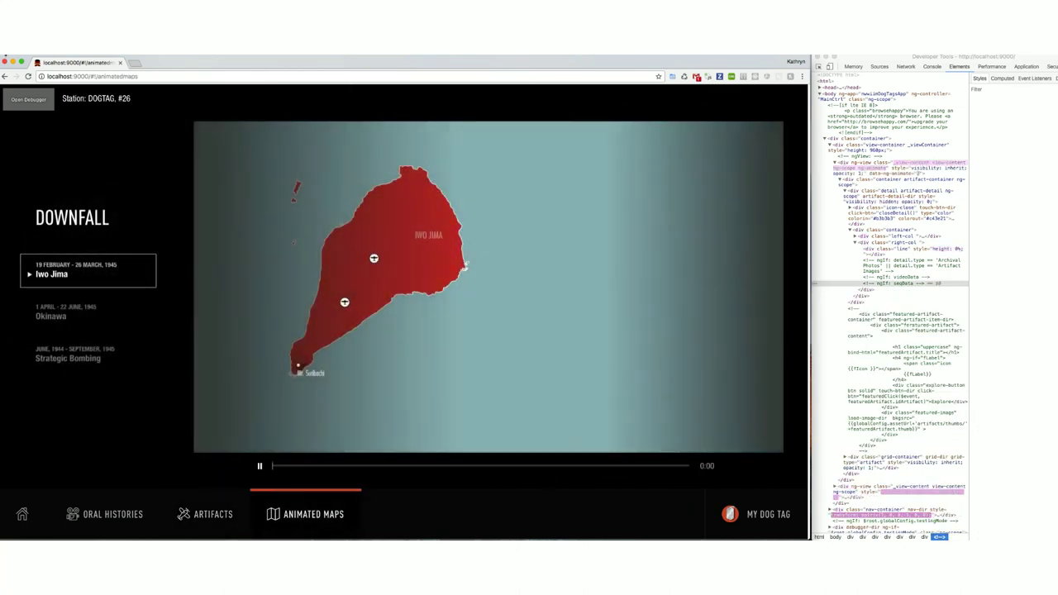
pyautogui.click(29, 99)
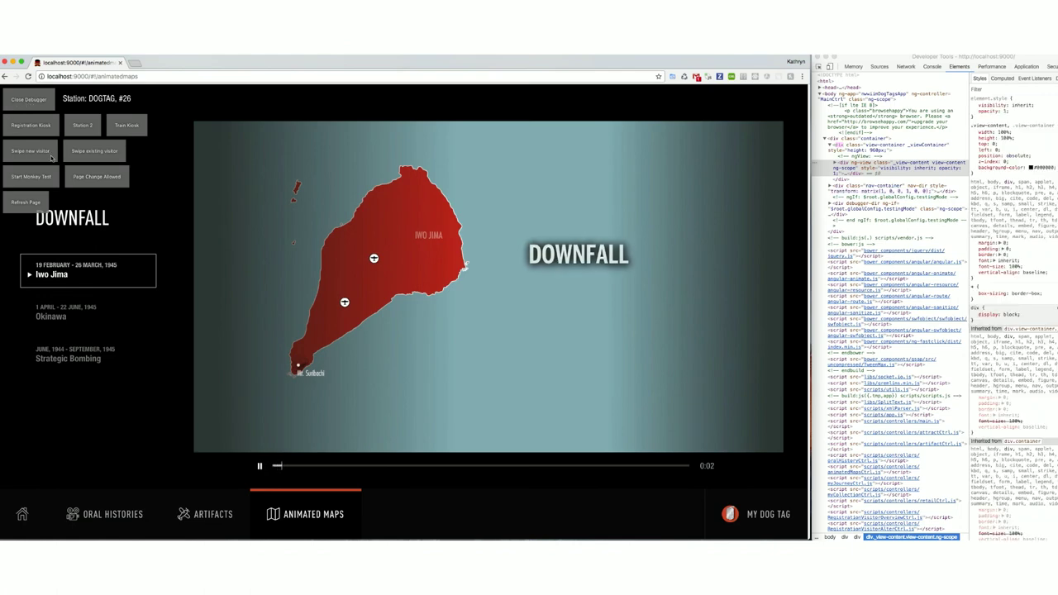
pyautogui.click(85, 153)
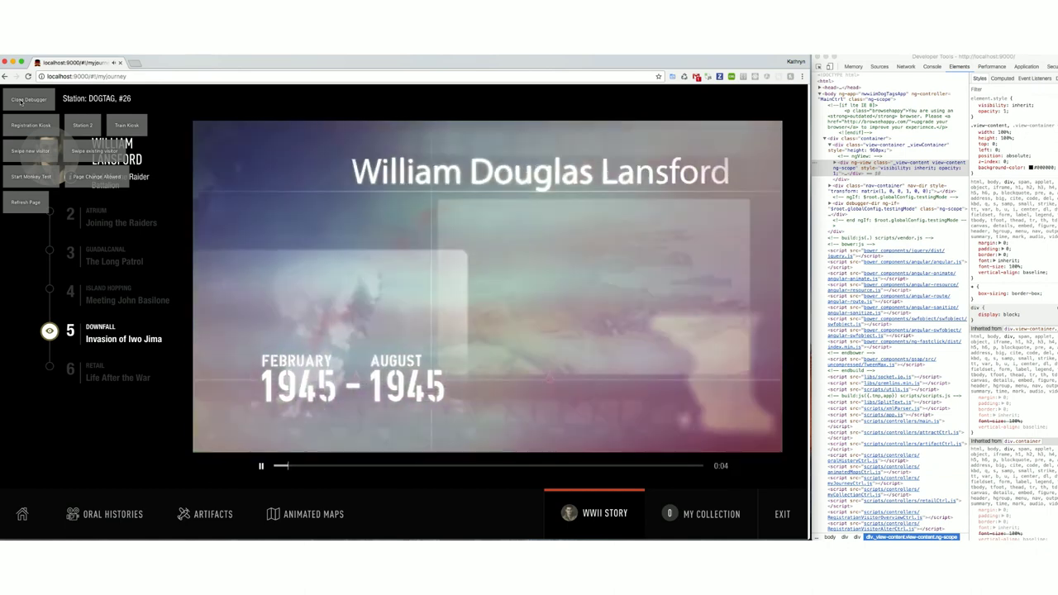
pyautogui.click(25, 100)
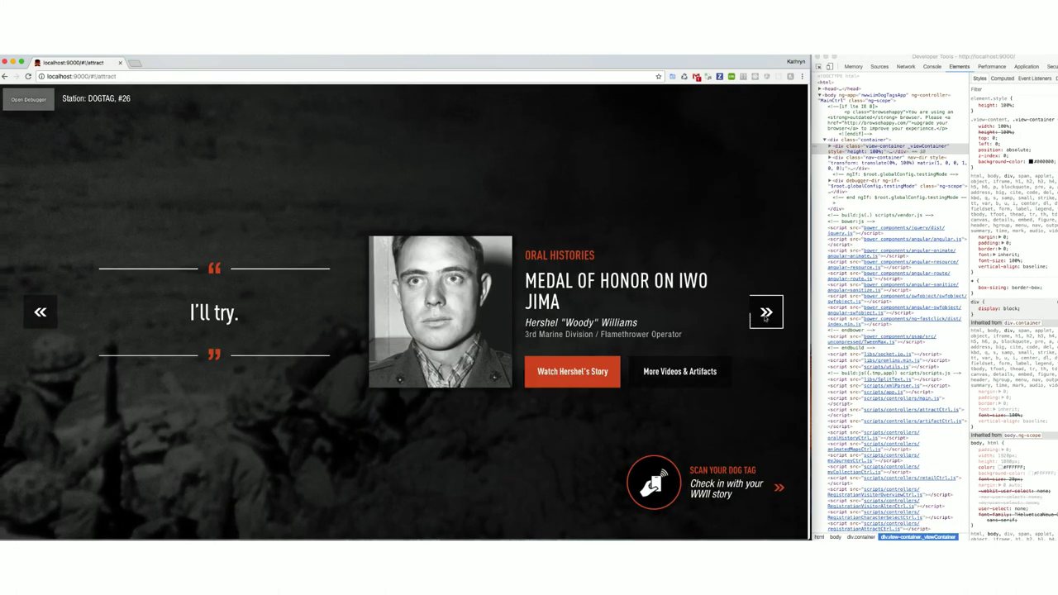
# Step: Advance to the next featured oral history, then preview the Scan Your Dog Tag video and close it
pyautogui.click(766, 313)
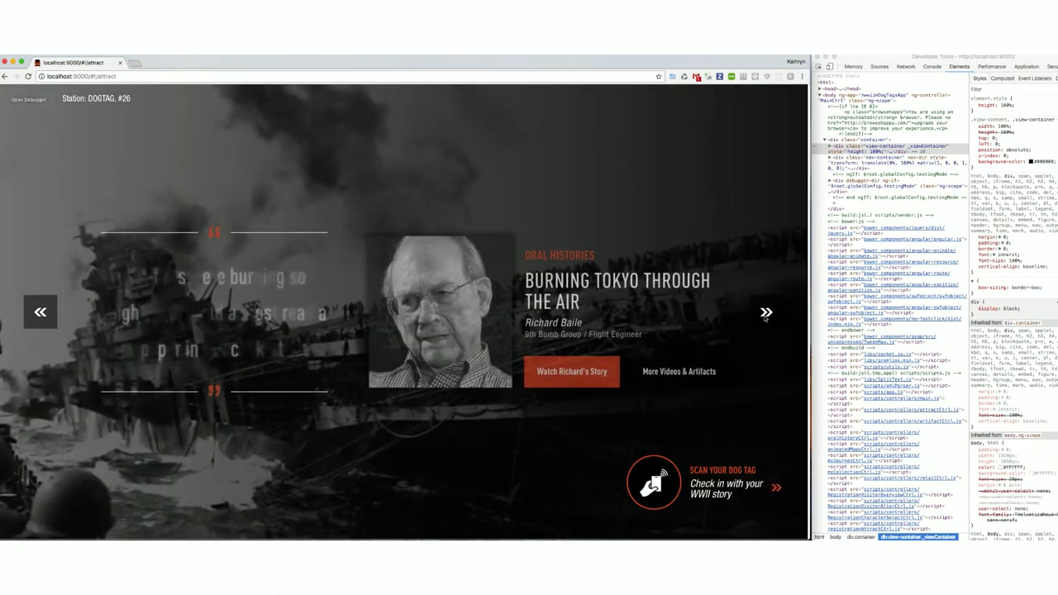
pyautogui.click(661, 476)
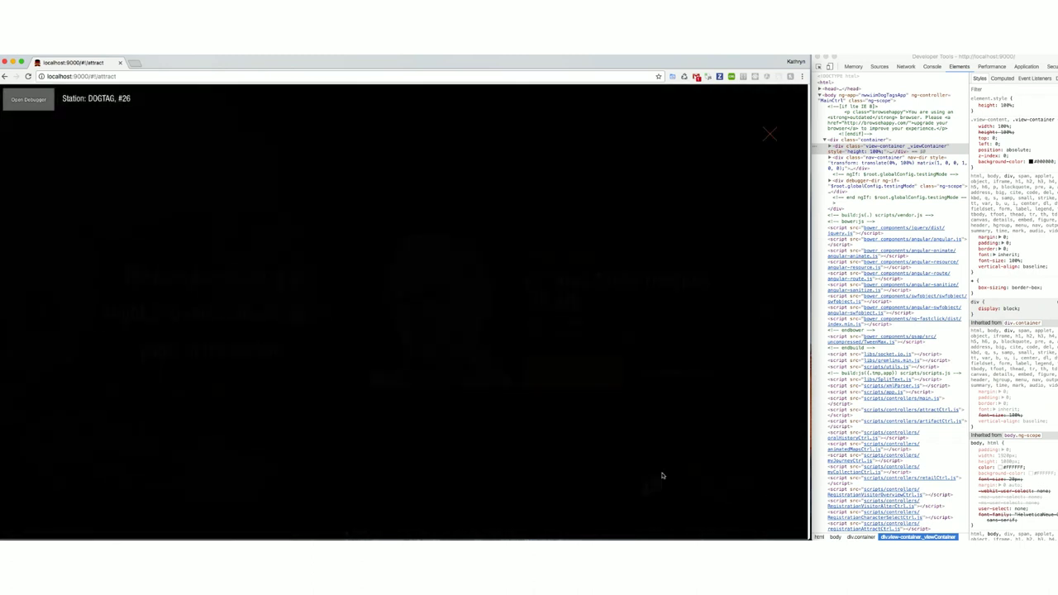
pyautogui.click(855, 151)
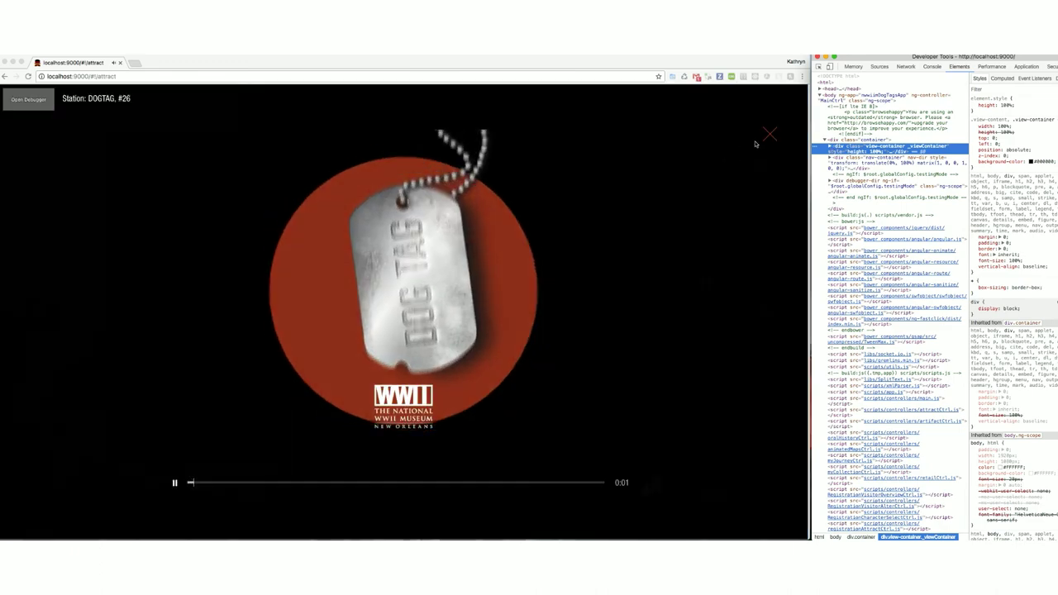
pyautogui.click(765, 139)
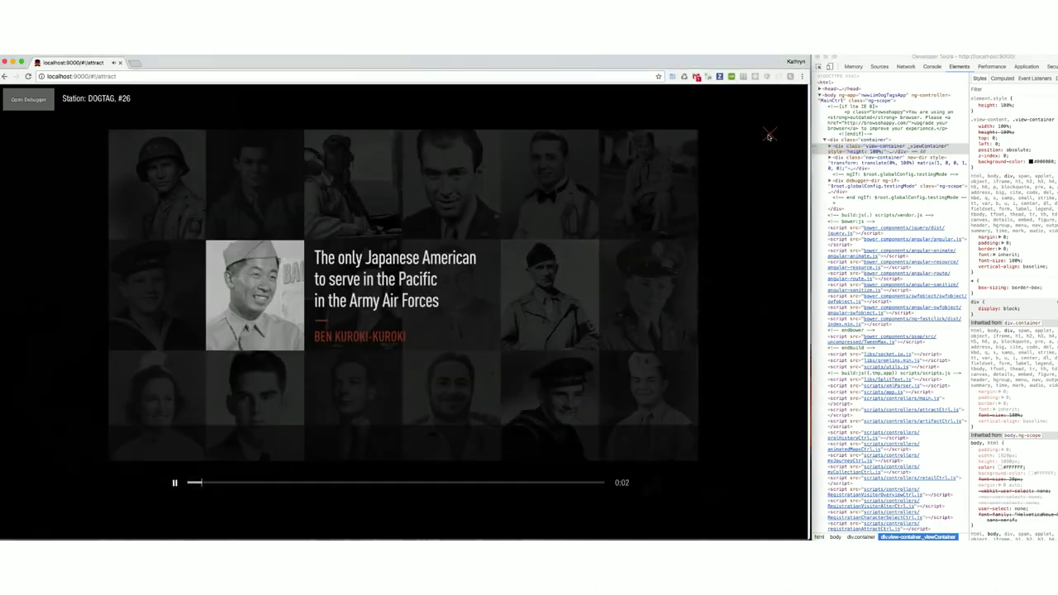
pyautogui.click(769, 137)
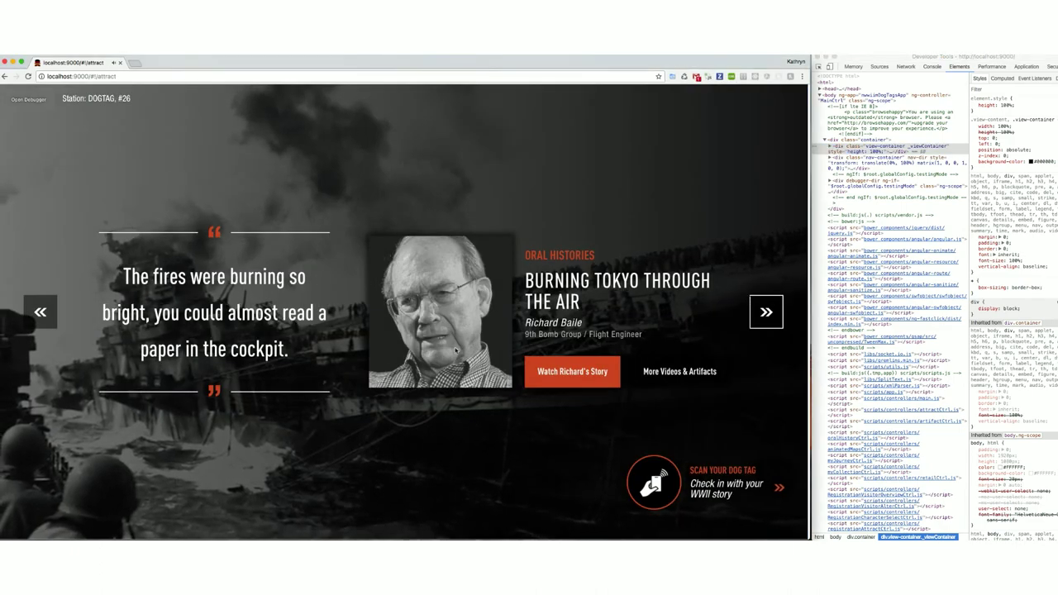
# Step: Go from the featured story to the Artifacts gallery and inspect the Melted Bottles from Nagasaki image element in its detail view
pyautogui.click(695, 374)
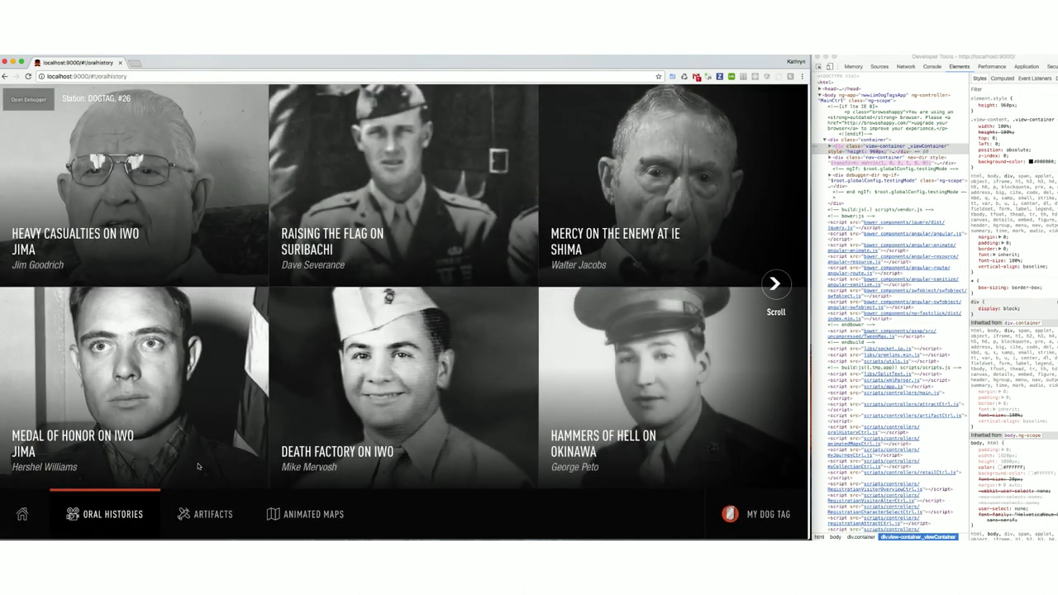
pyautogui.click(219, 519)
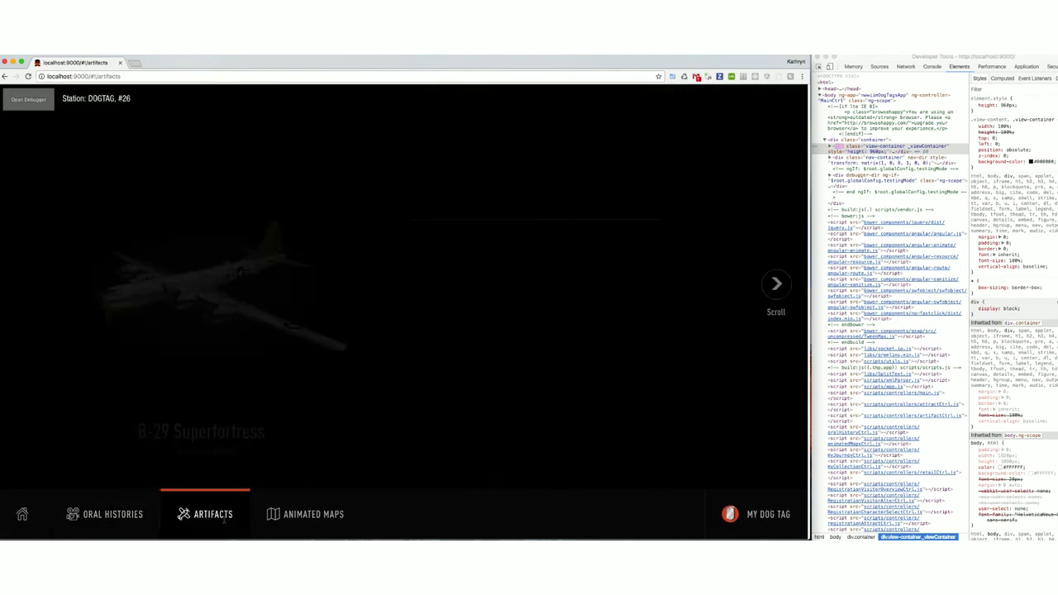
pyautogui.moveTo(628, 411); pyautogui.dragTo(597, 400)
pyautogui.click(596, 400)
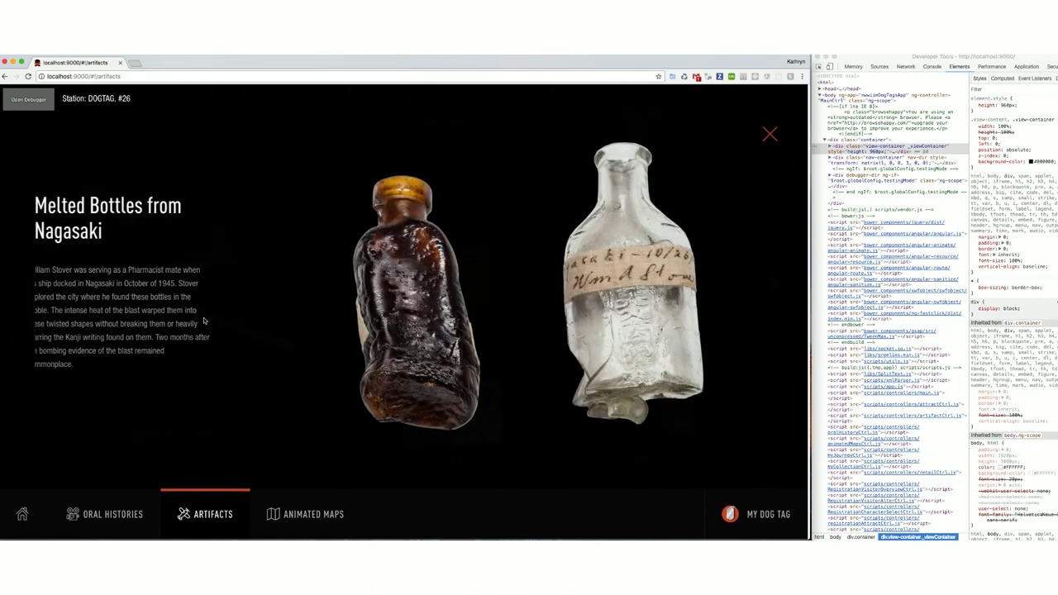
pyautogui.rightClick(378, 279)
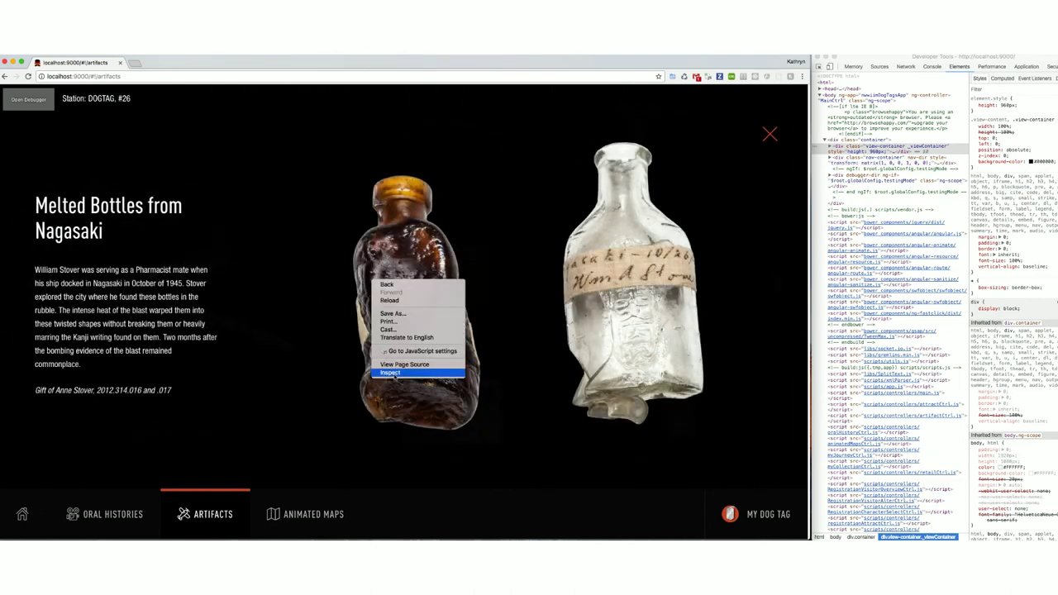
pyautogui.click(392, 372)
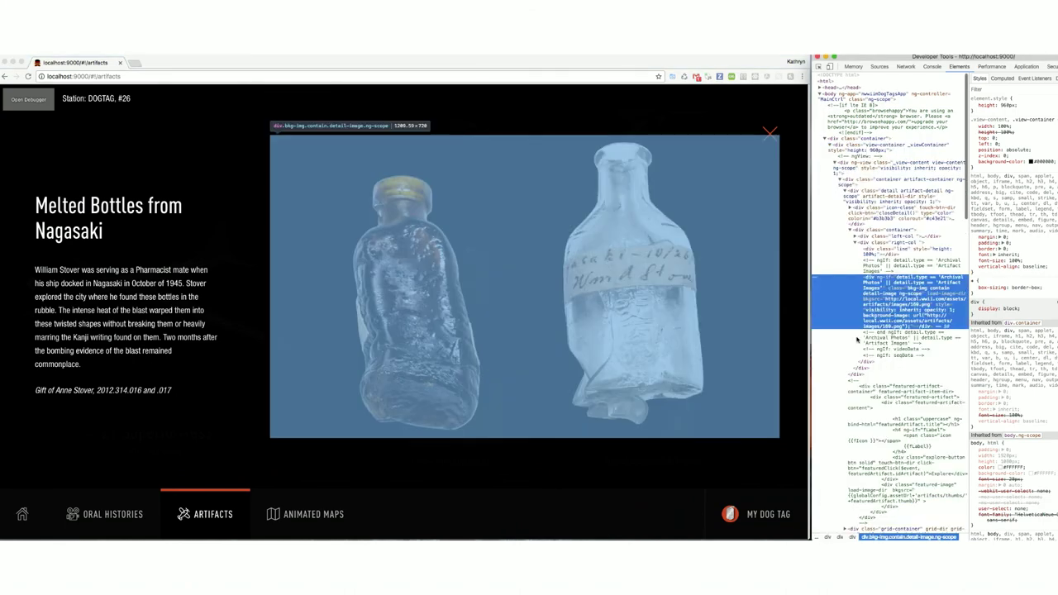
pyautogui.click(773, 137)
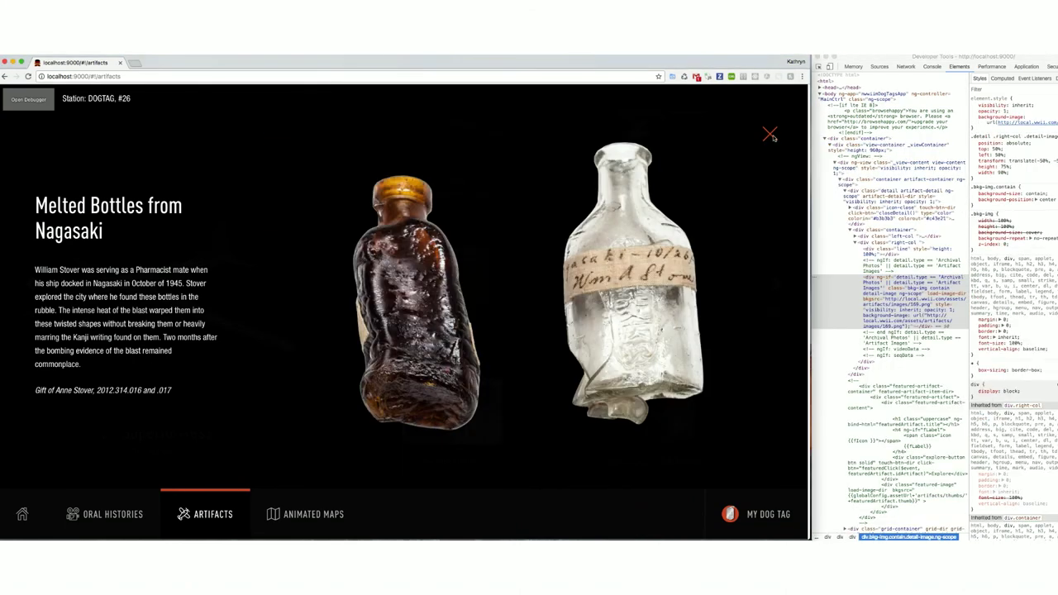
pyautogui.click(771, 135)
# Step: Open the B-29 Superfortress artifact to inspect its image element and rotate the aircraft through its image sequence
pyautogui.click(162, 329)
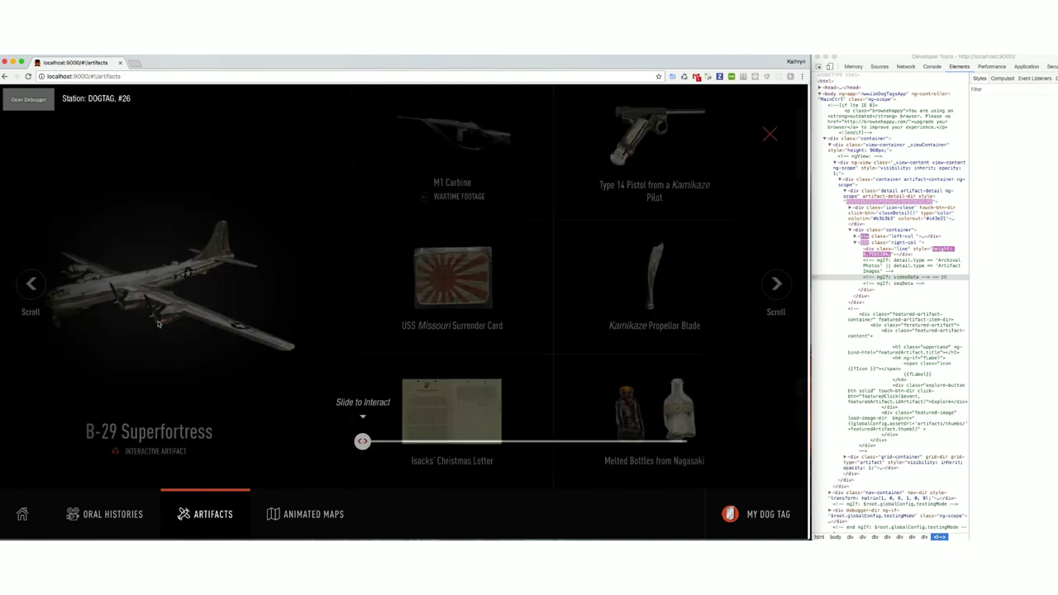
pyautogui.rightClick(524, 263)
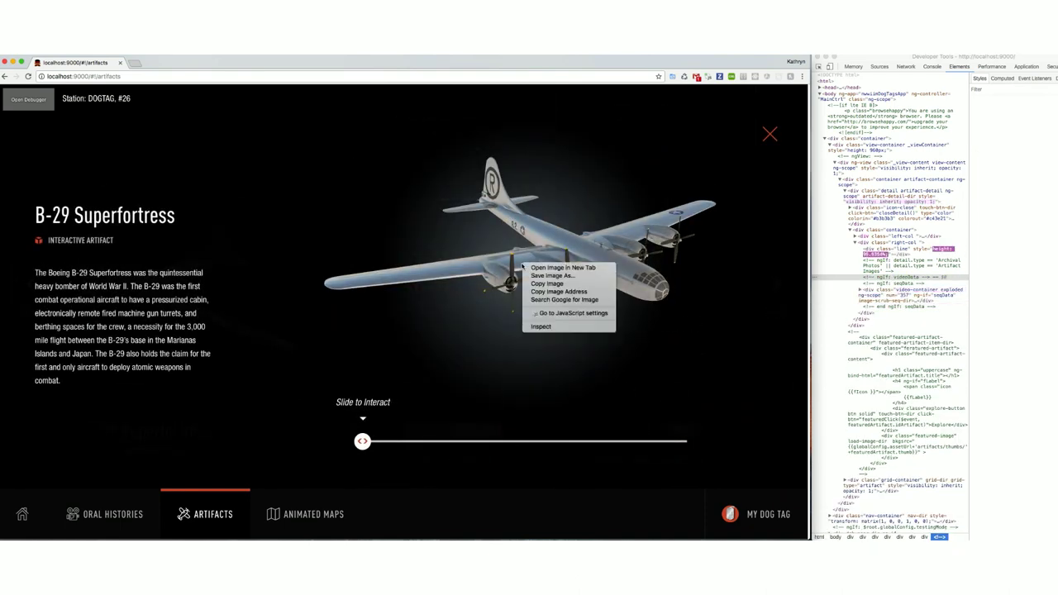
pyautogui.click(541, 327)
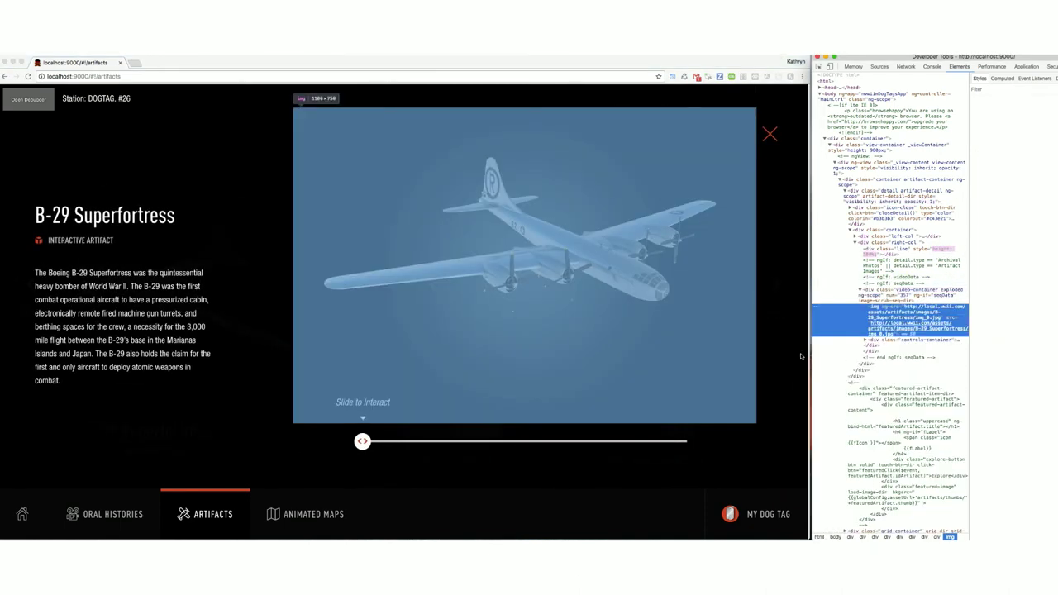
pyautogui.click(362, 441)
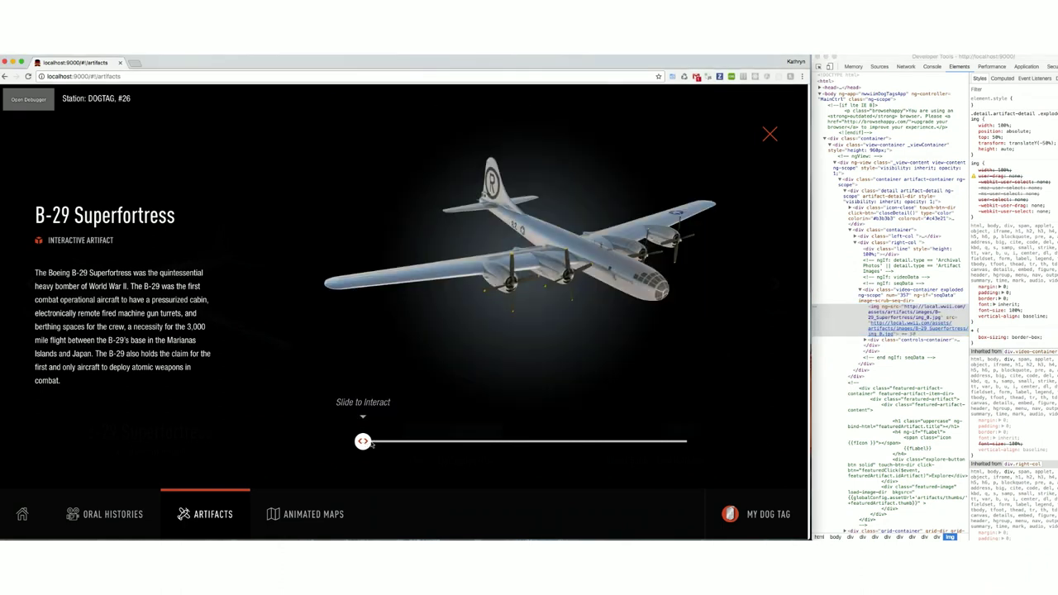
pyautogui.moveTo(370, 445); pyautogui.dragTo(553, 449)
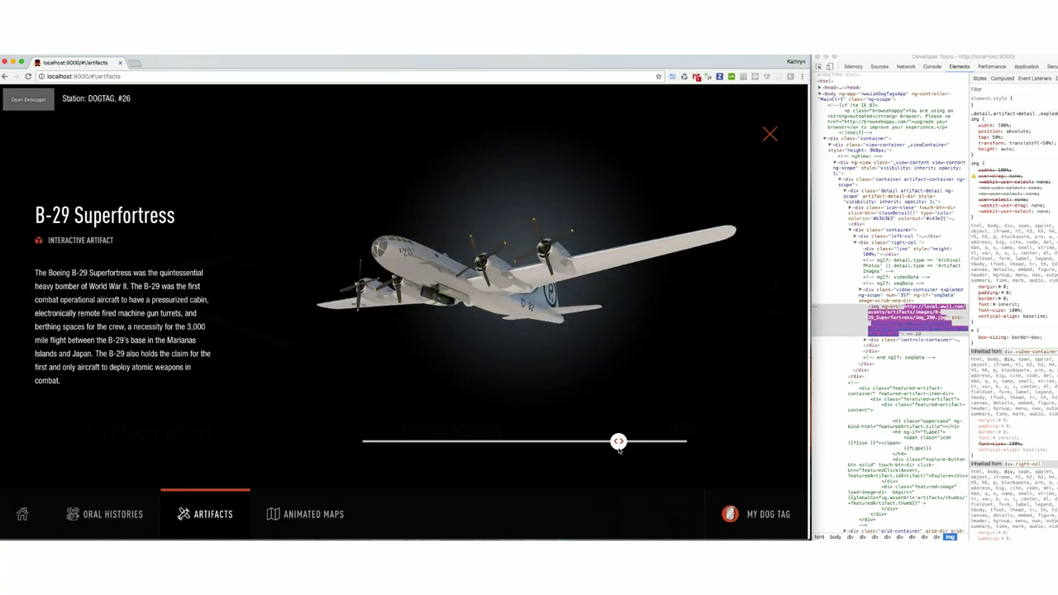
pyautogui.click(771, 131)
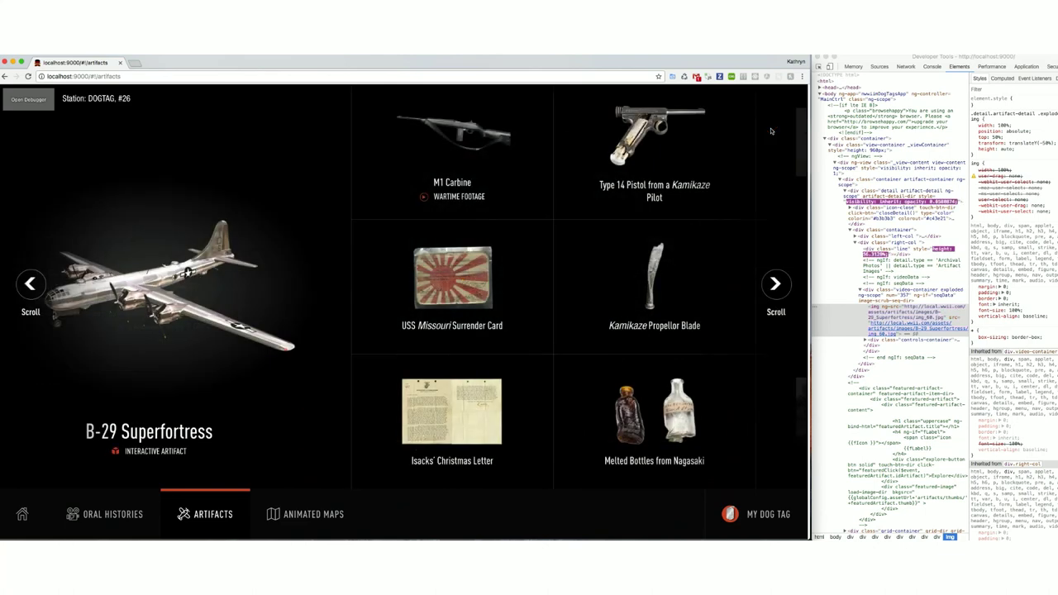
# Step: Bring up the animated maps and use the app's debugger to swipe in an existing visitor
pyautogui.click(303, 517)
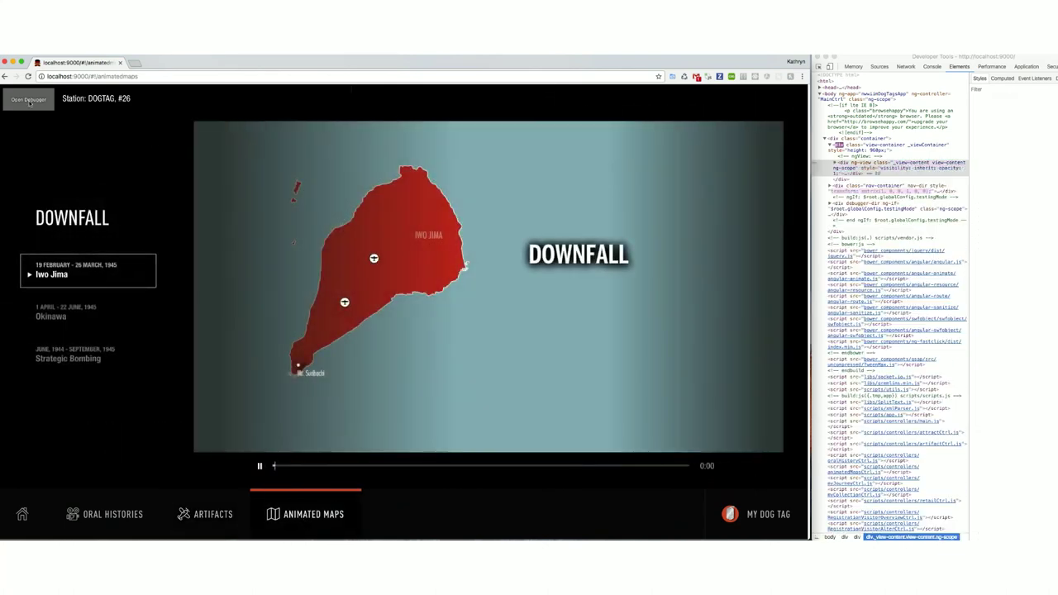
pyautogui.click(30, 100)
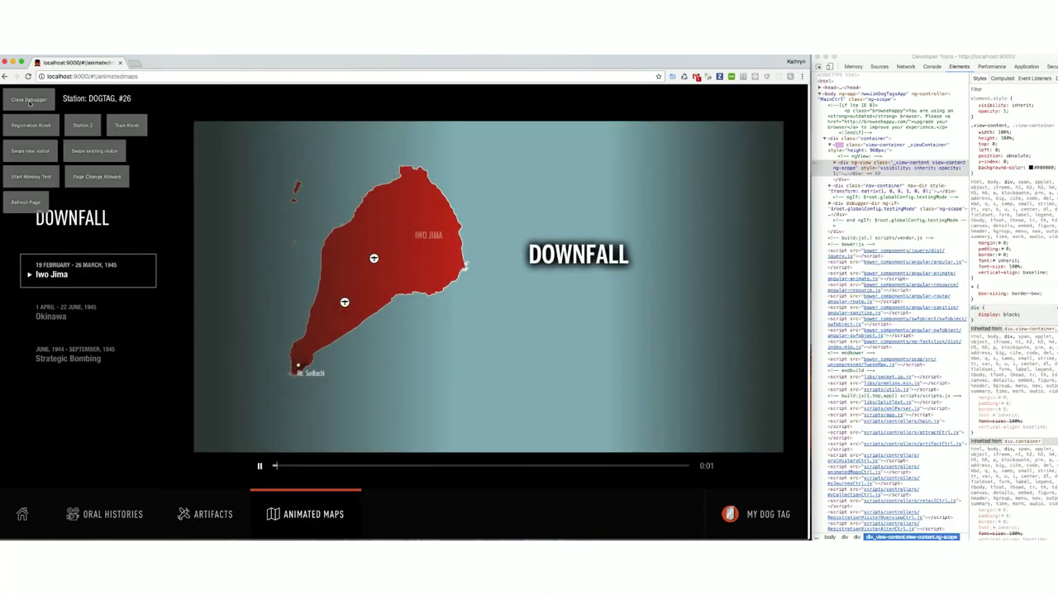
pyautogui.click(85, 154)
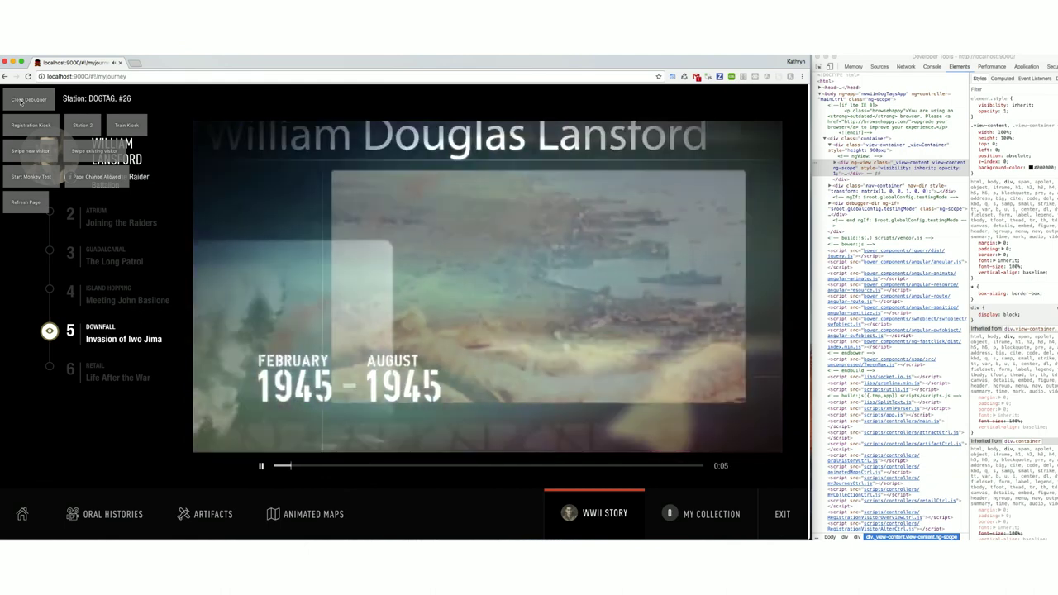
# Step: Hide the debugger options, advance to the next featured oral history, and preview the Scan Your Dog Tag video before closing it
pyautogui.click(25, 100)
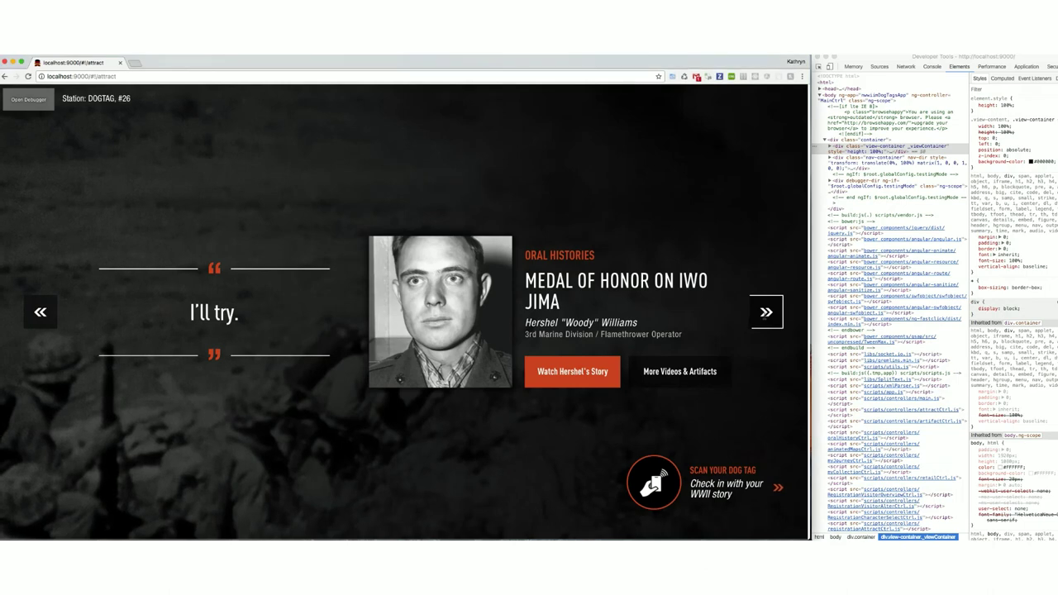
pyautogui.click(766, 313)
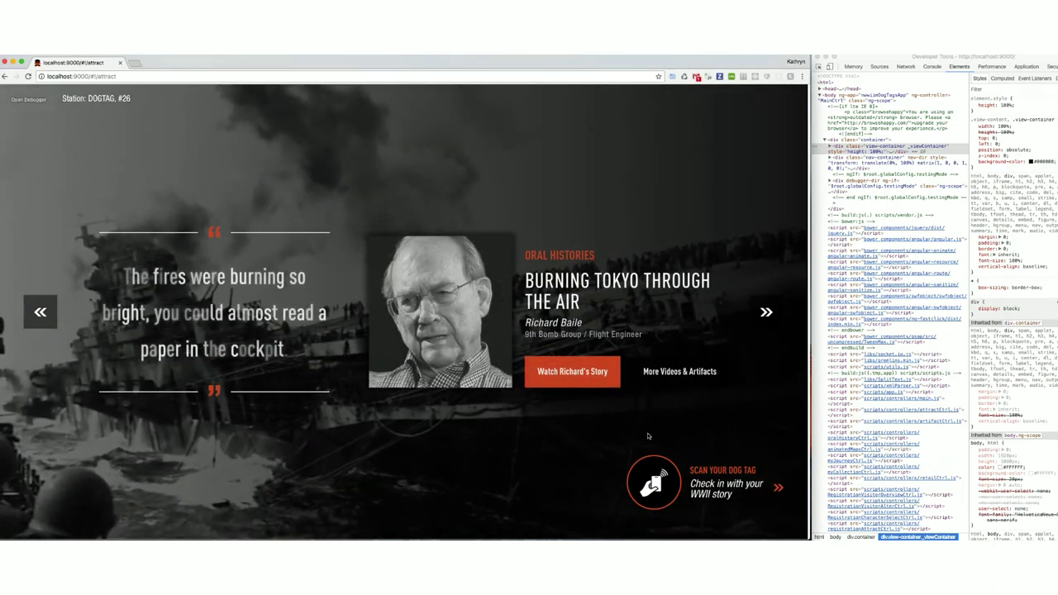
pyautogui.click(675, 449)
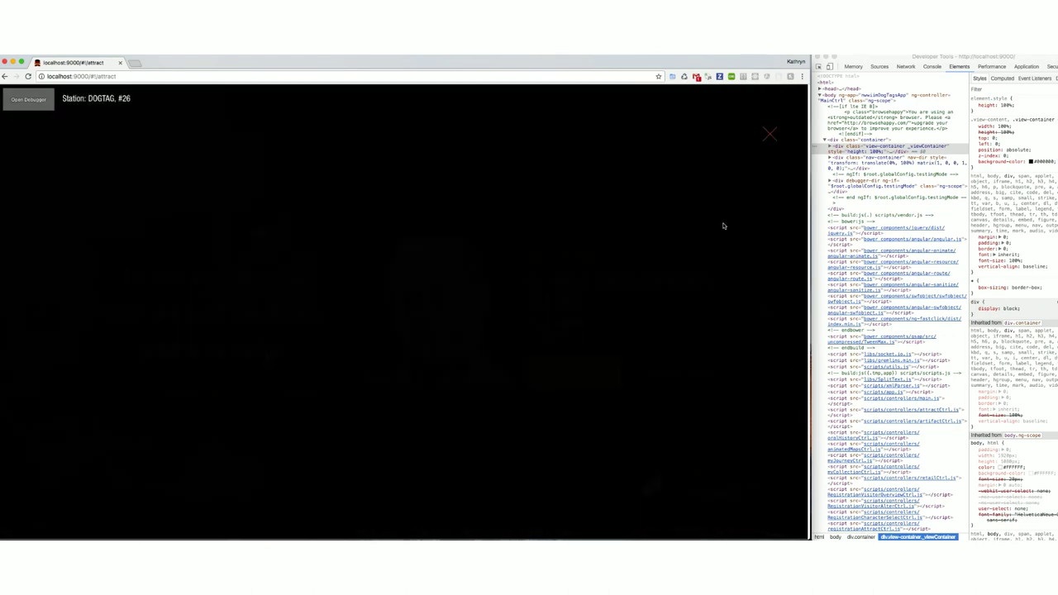
pyautogui.click(848, 153)
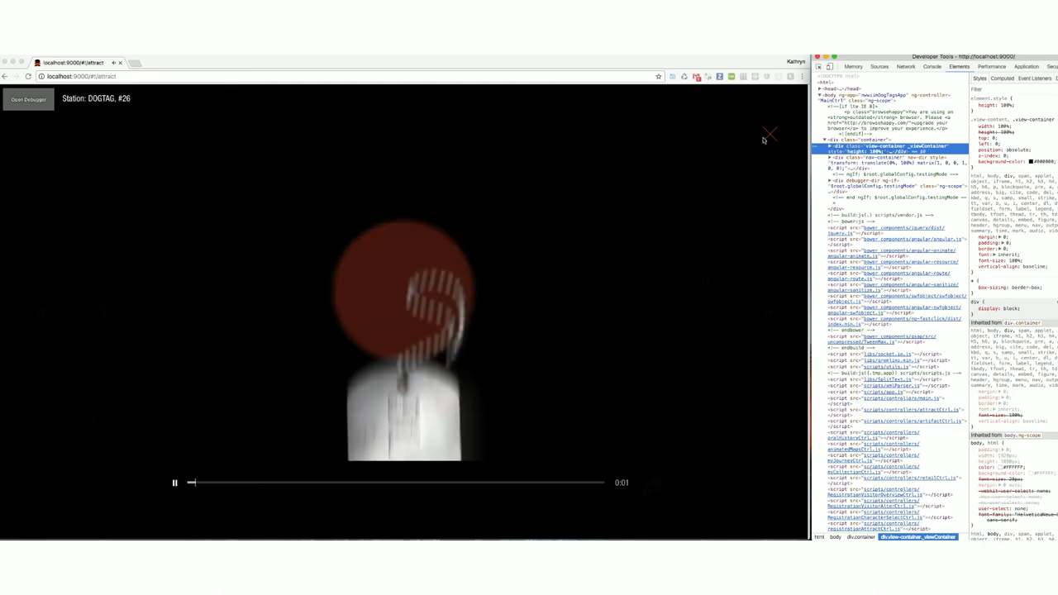
pyautogui.click(768, 138)
pyautogui.click(768, 135)
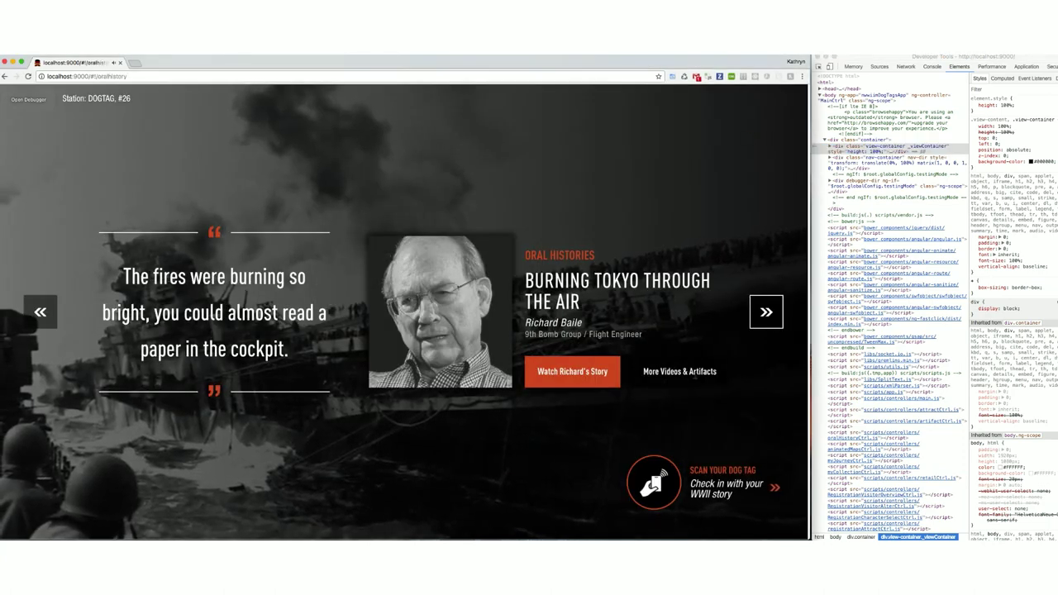
# Step: Go through More Videos & Artifacts to the Artifacts gallery, inspect the Melted Bottles from Nagasaki image element, and close its detail view
pyautogui.click(695, 373)
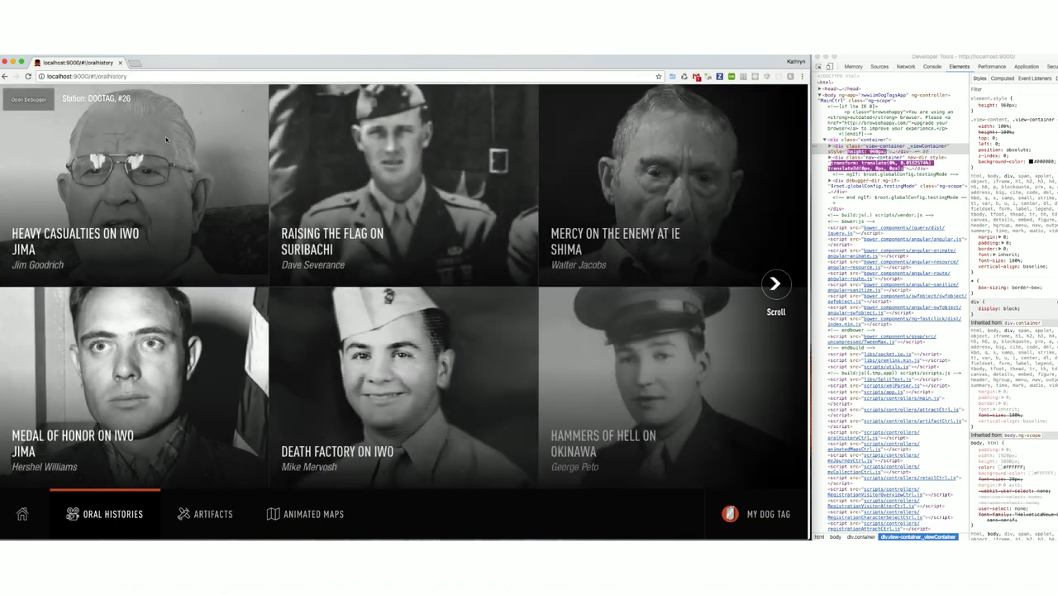
pyautogui.click(222, 521)
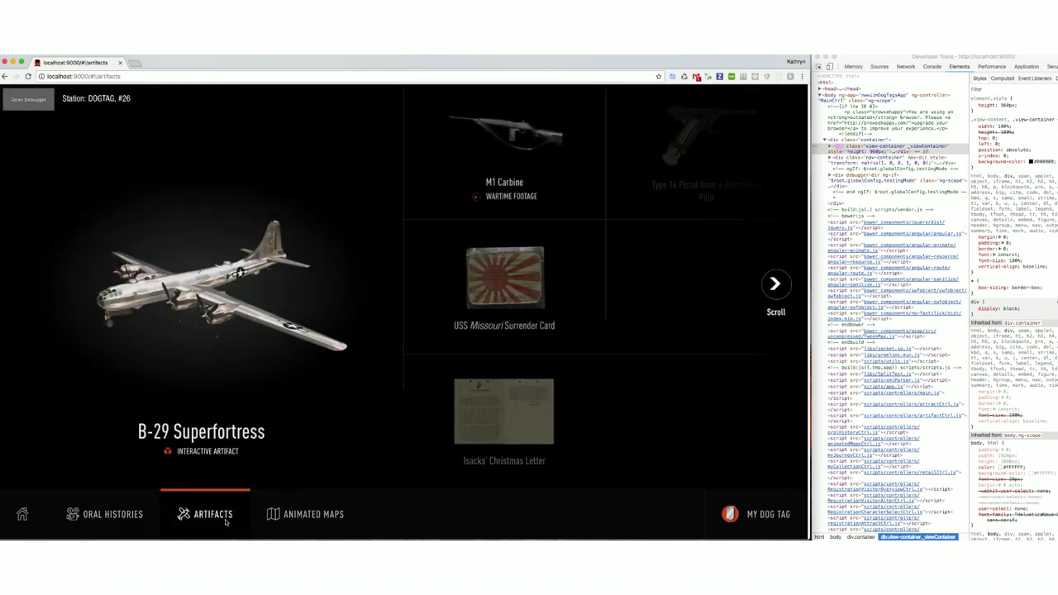
pyautogui.moveTo(611, 402); pyautogui.dragTo(565, 390)
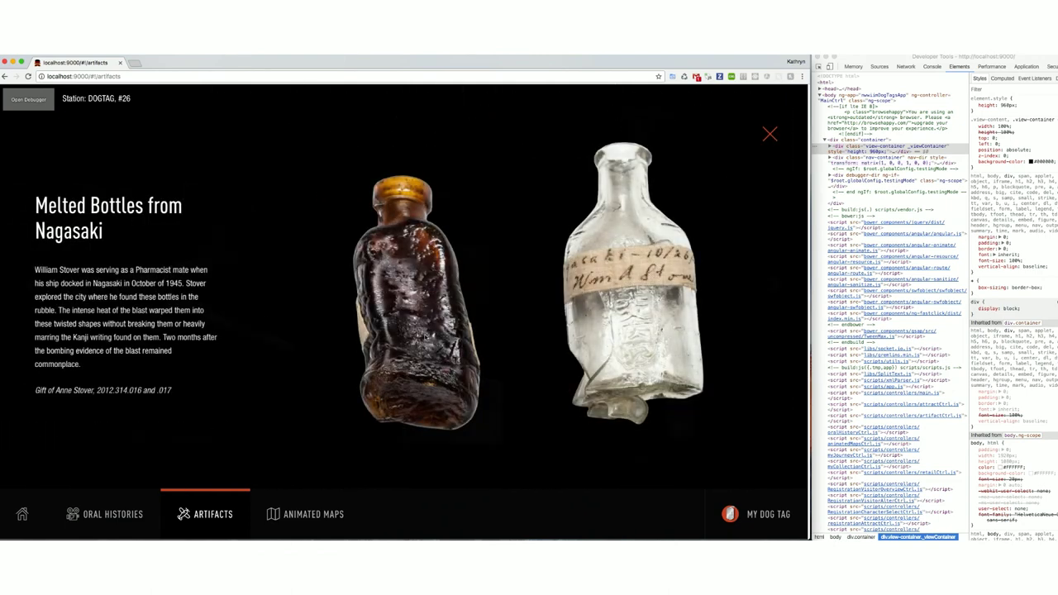
pyautogui.rightClick(373, 282)
pyautogui.click(390, 373)
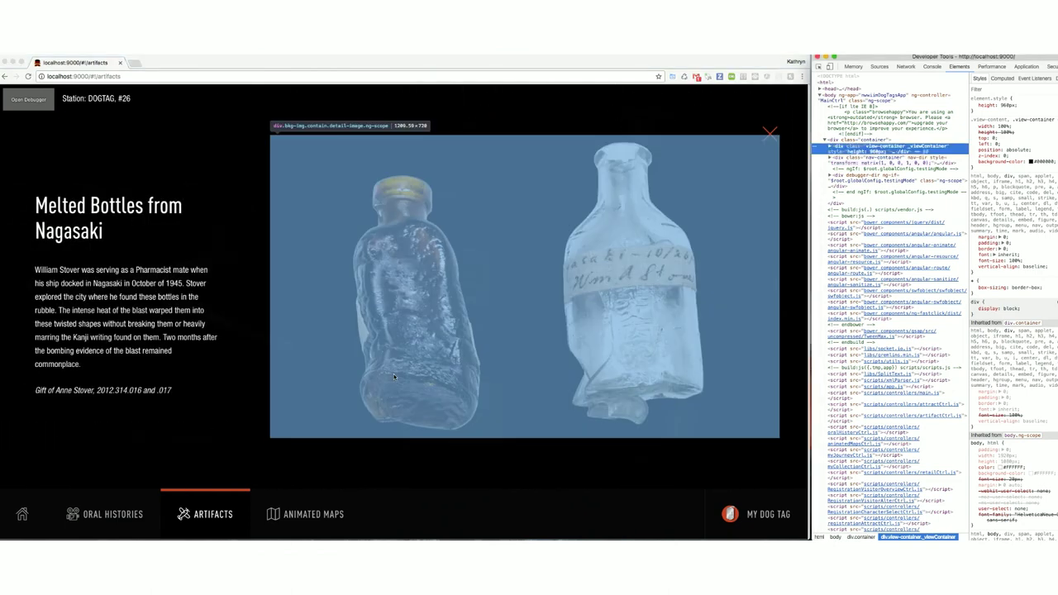
pyautogui.click(772, 137)
pyautogui.click(771, 136)
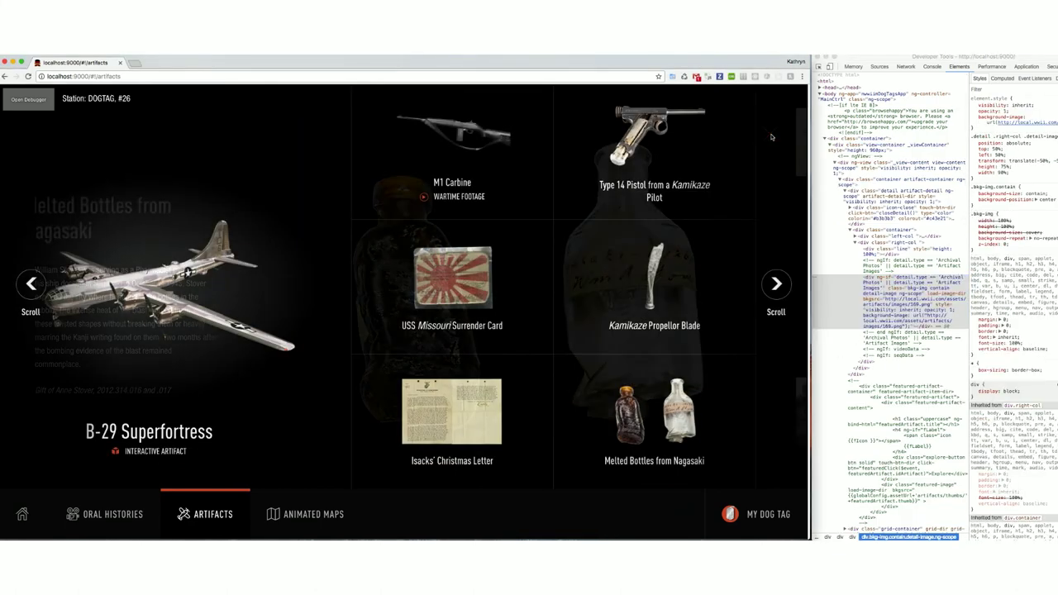
# Step: Inspect the B-29 Superfortress image element in its detail view, rotate the aircraft forward and back through its image sequence, and close it
pyautogui.click(162, 326)
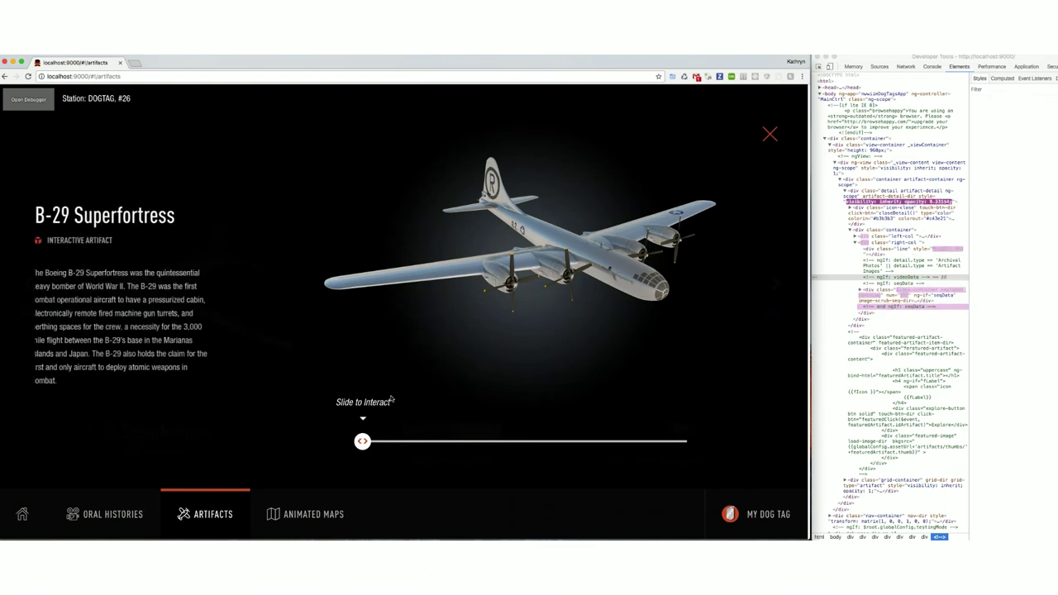
pyautogui.rightClick(522, 264)
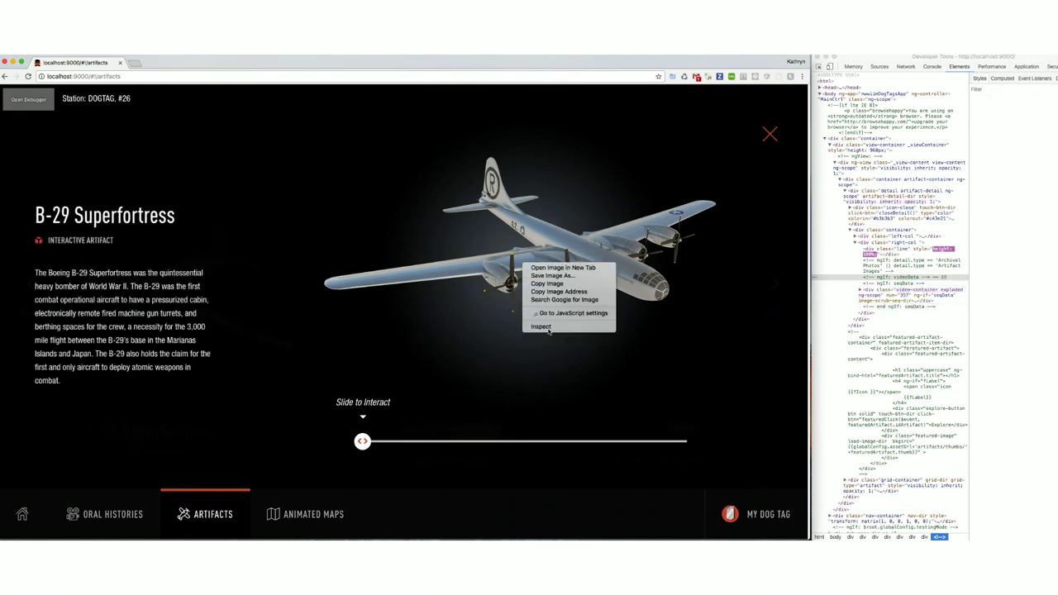
pyautogui.click(541, 327)
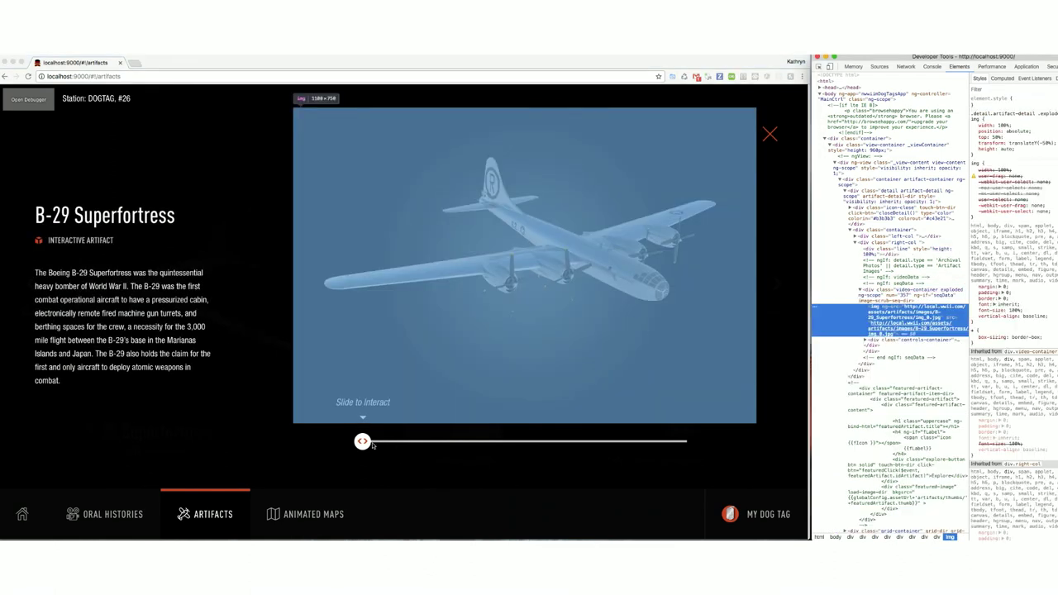
pyautogui.moveTo(362, 441); pyautogui.dragTo(563, 449)
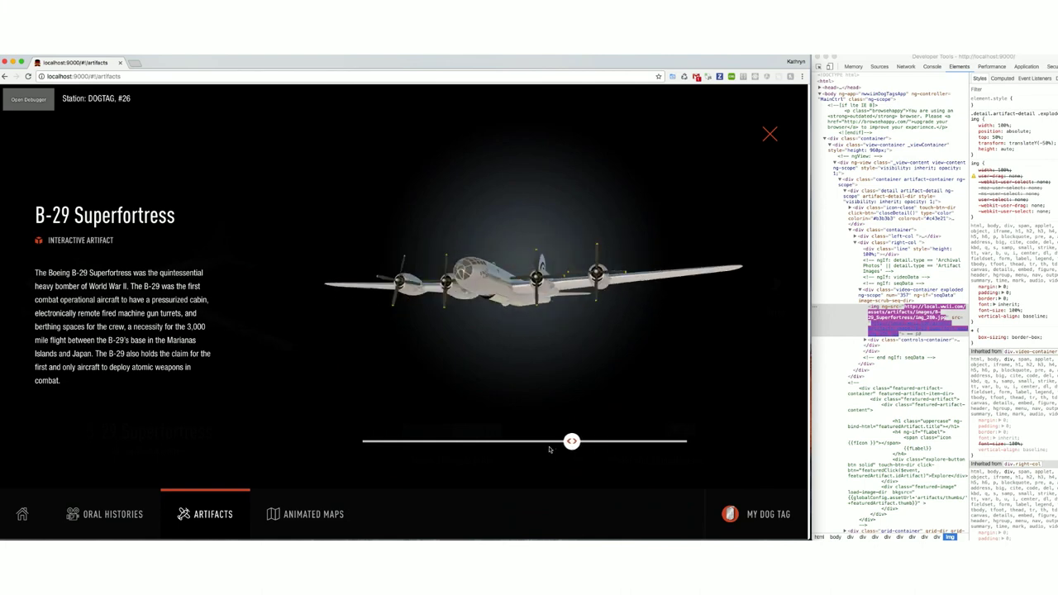
pyautogui.moveTo(453, 447); pyautogui.dragTo(420, 446)
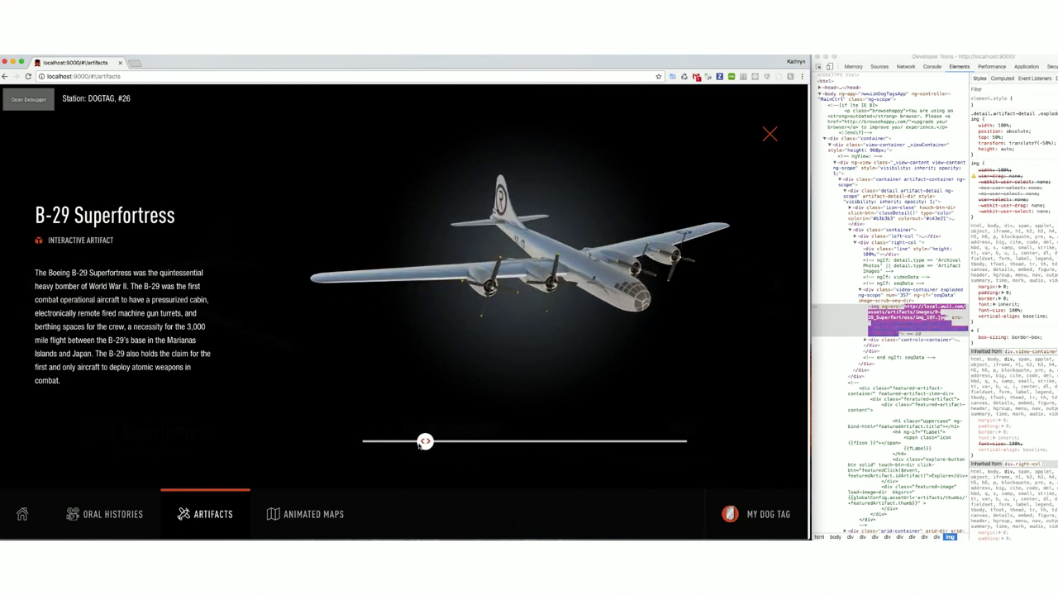
pyautogui.click(769, 133)
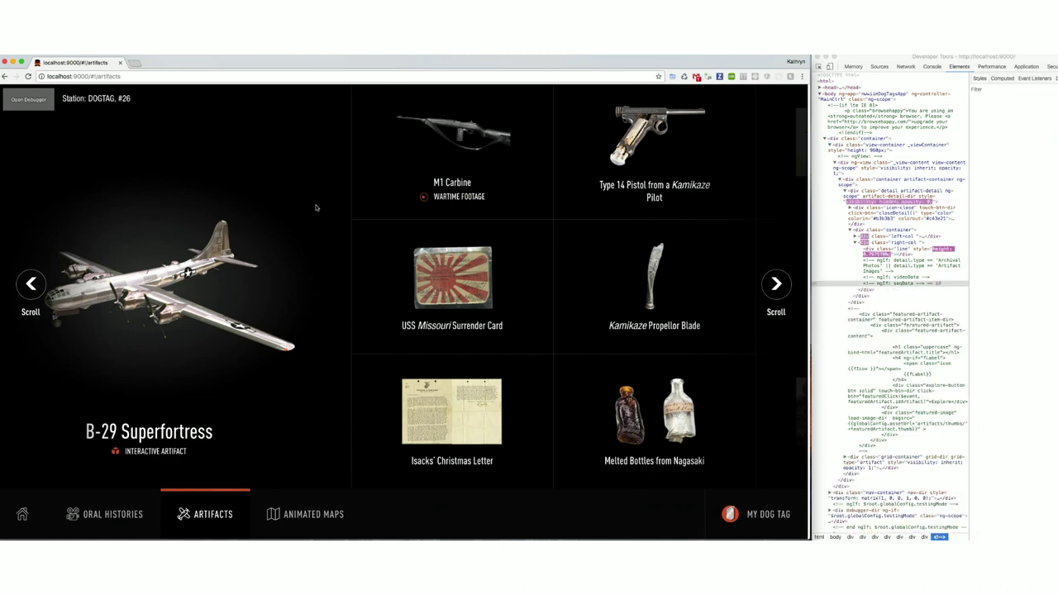
# Step: Show the animated maps, simulate an existing visitor's swipe from the app's debugger, and hide the debugger options
pyautogui.click(304, 516)
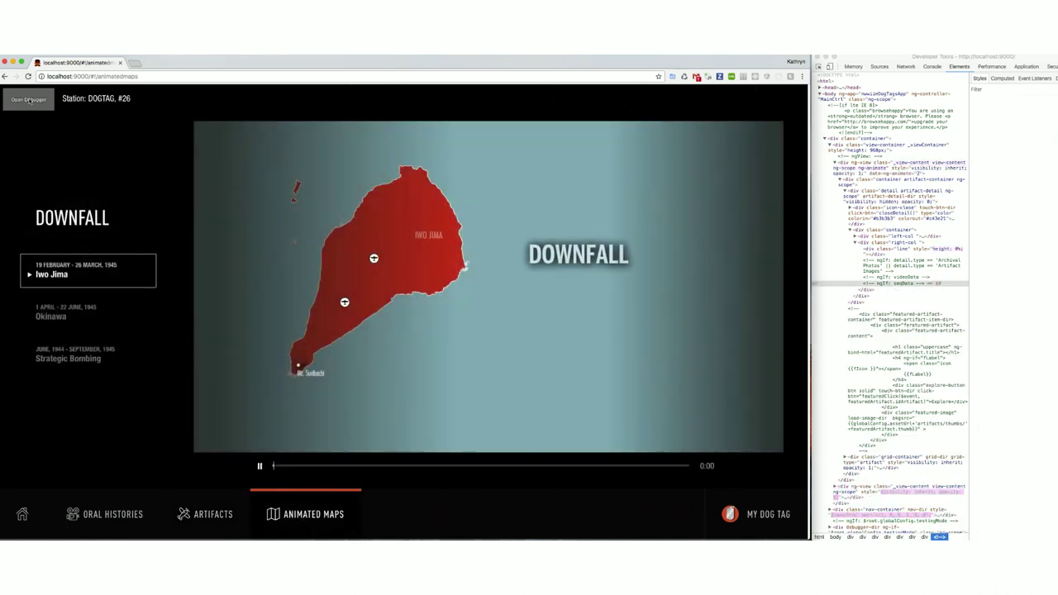
pyautogui.click(29, 99)
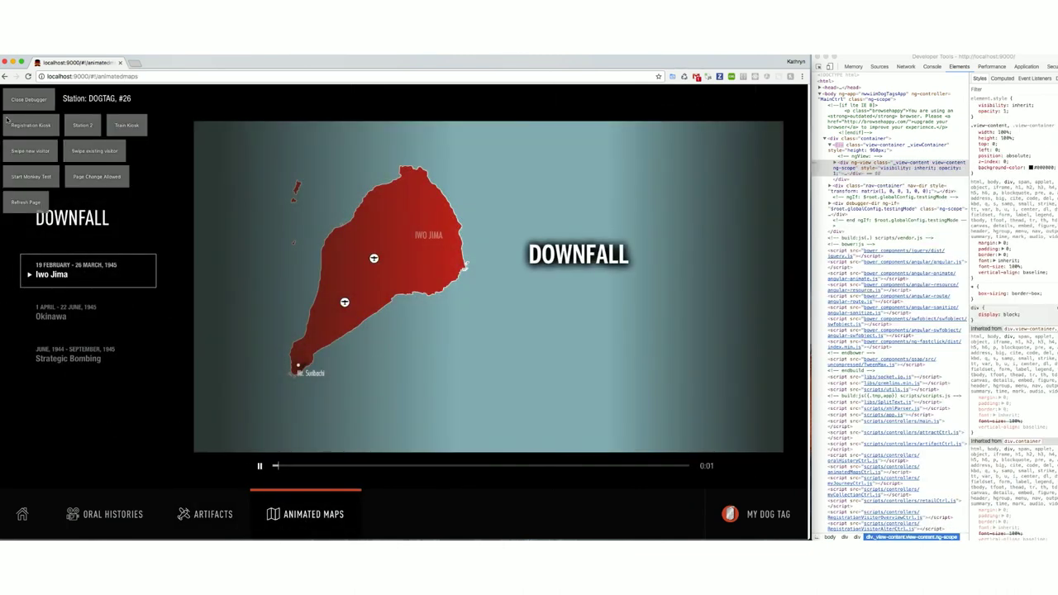
pyautogui.click(79, 152)
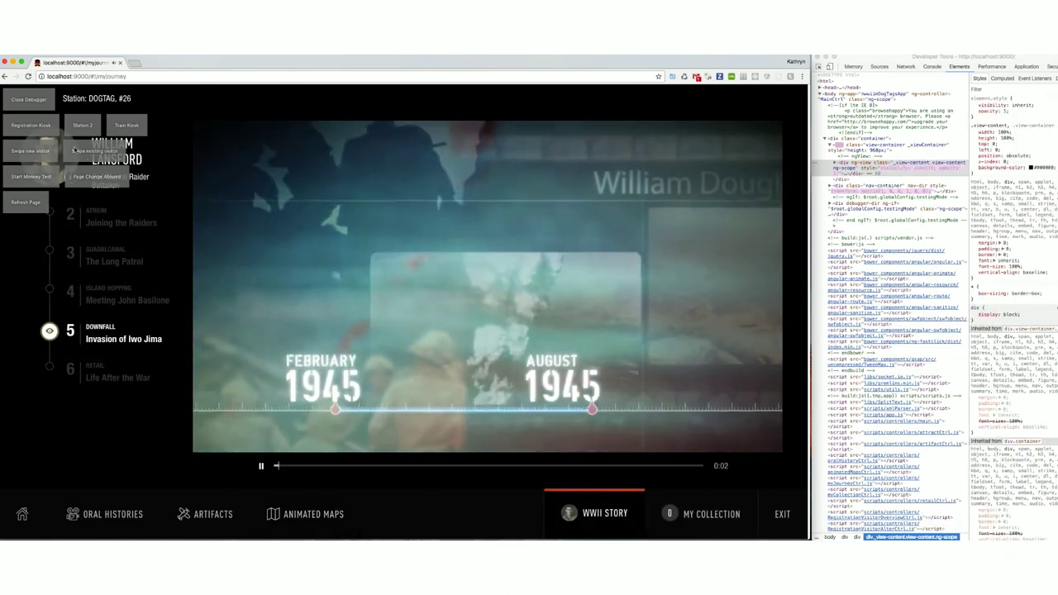
pyautogui.click(25, 100)
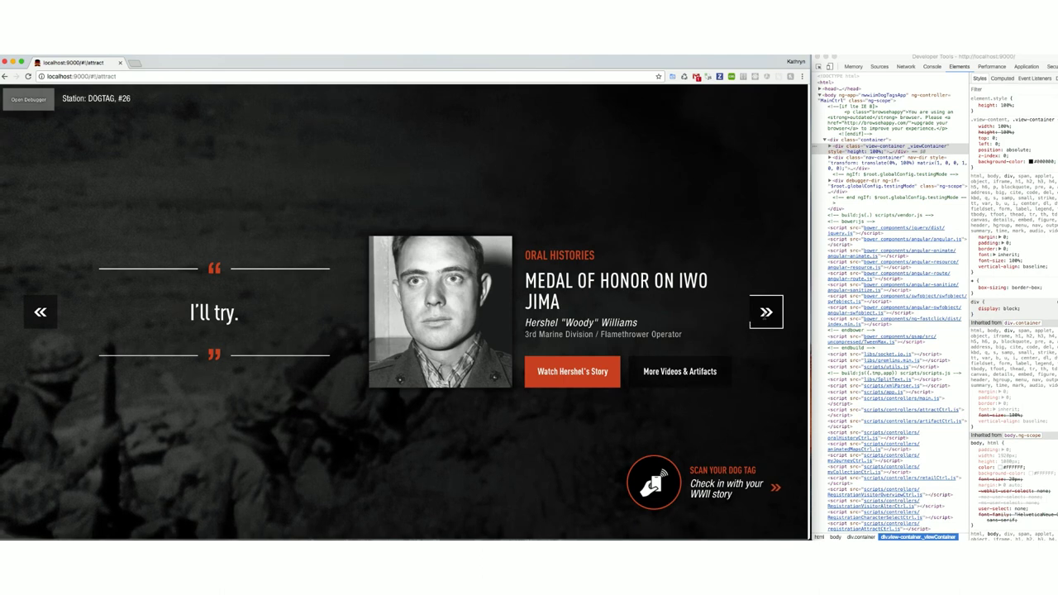
# Step: Move on to the next featured oral history and play the Scan Your Dog Tag video briefly before closing it
pyautogui.click(766, 314)
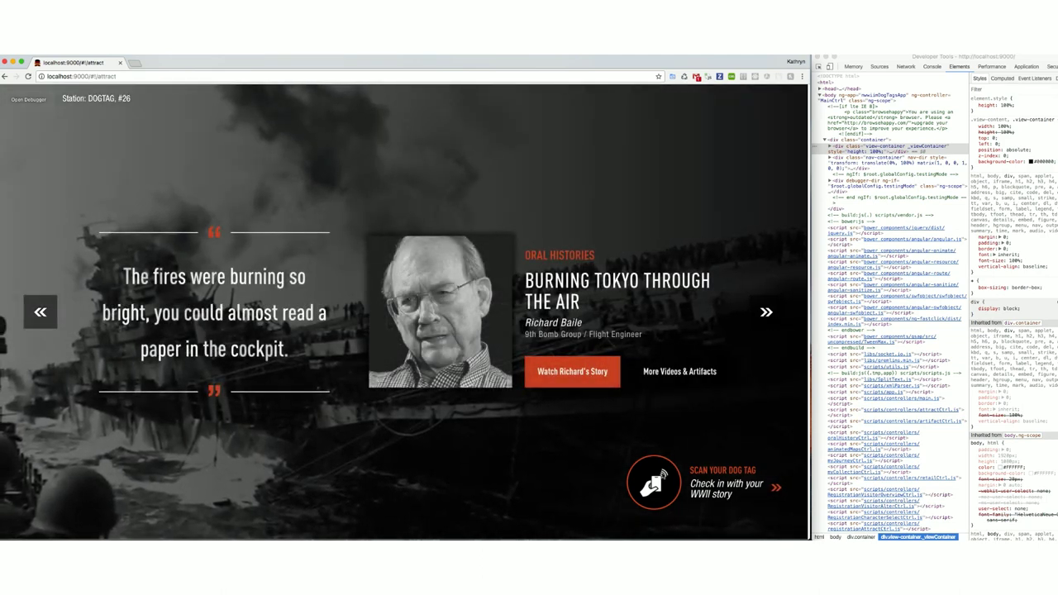
pyautogui.click(662, 476)
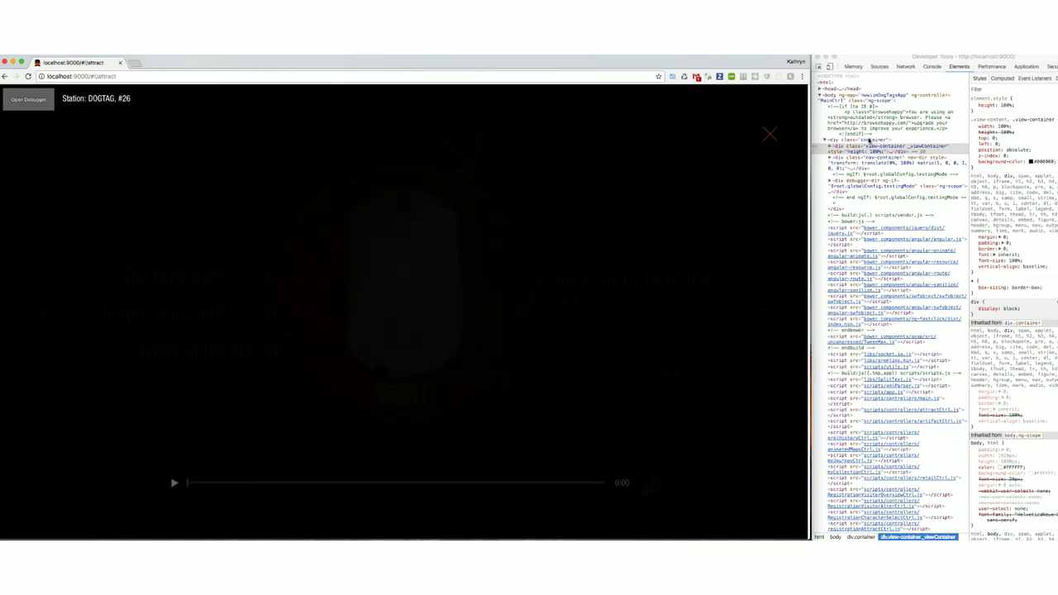
pyautogui.click(853, 149)
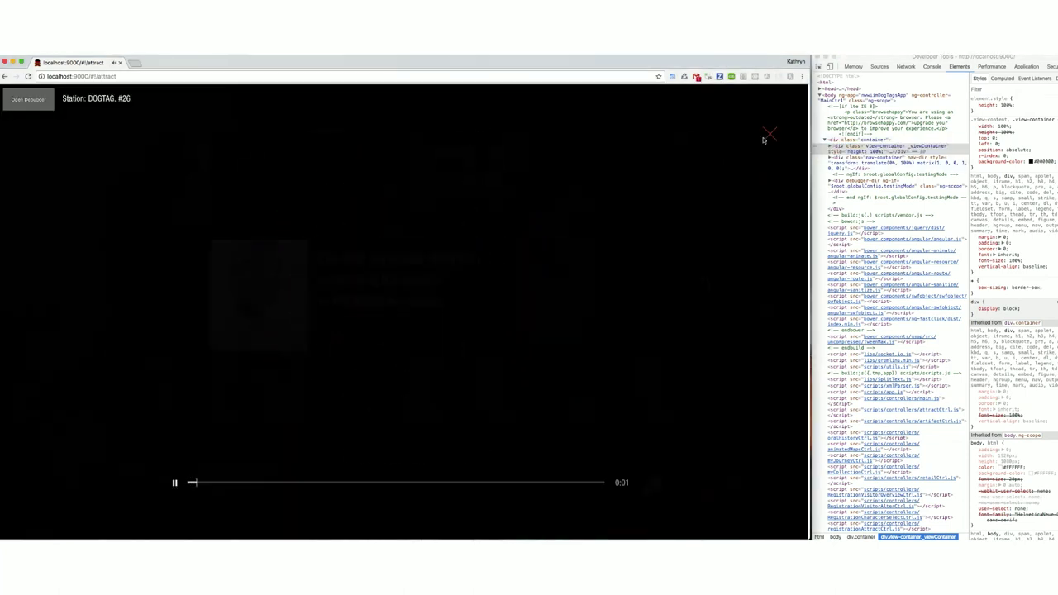
pyautogui.click(768, 135)
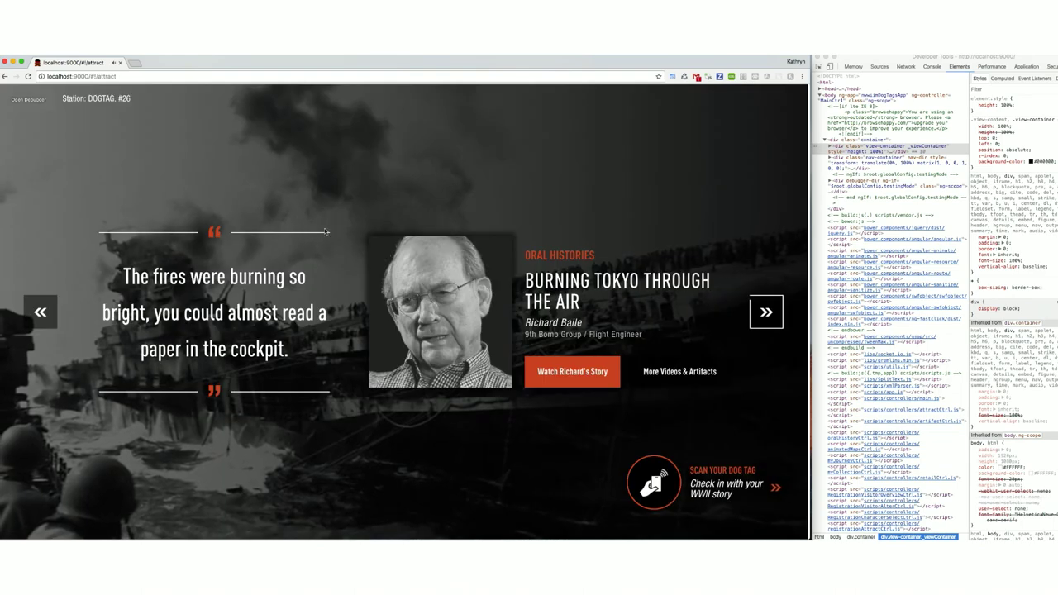
# Step: Browse from the featured story to the Artifacts gallery and inspect the image element of Melted Bottles from Nagasaki, closing its detail view
pyautogui.click(694, 373)
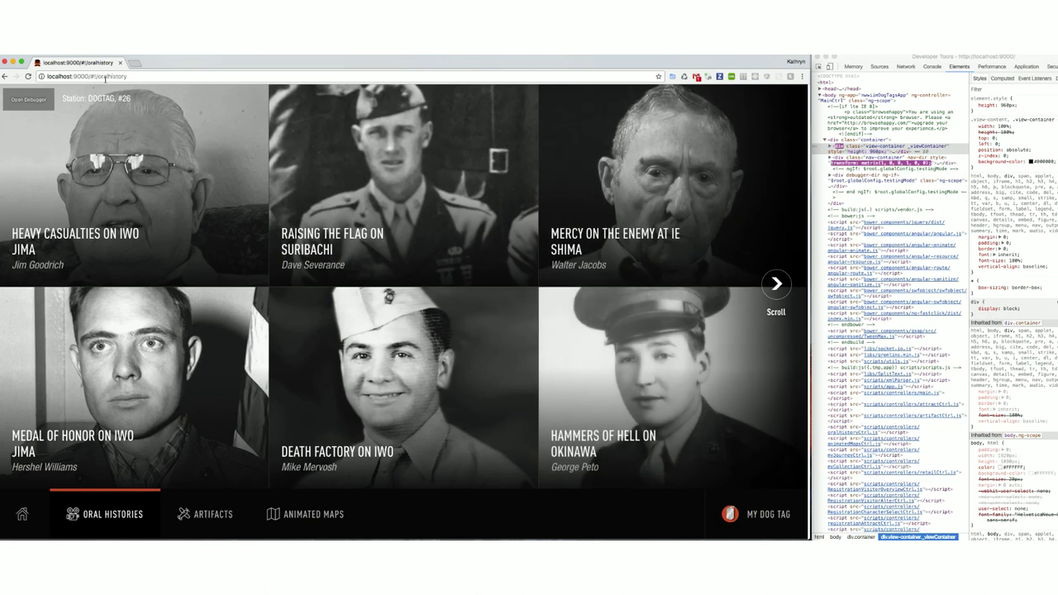
pyautogui.click(213, 515)
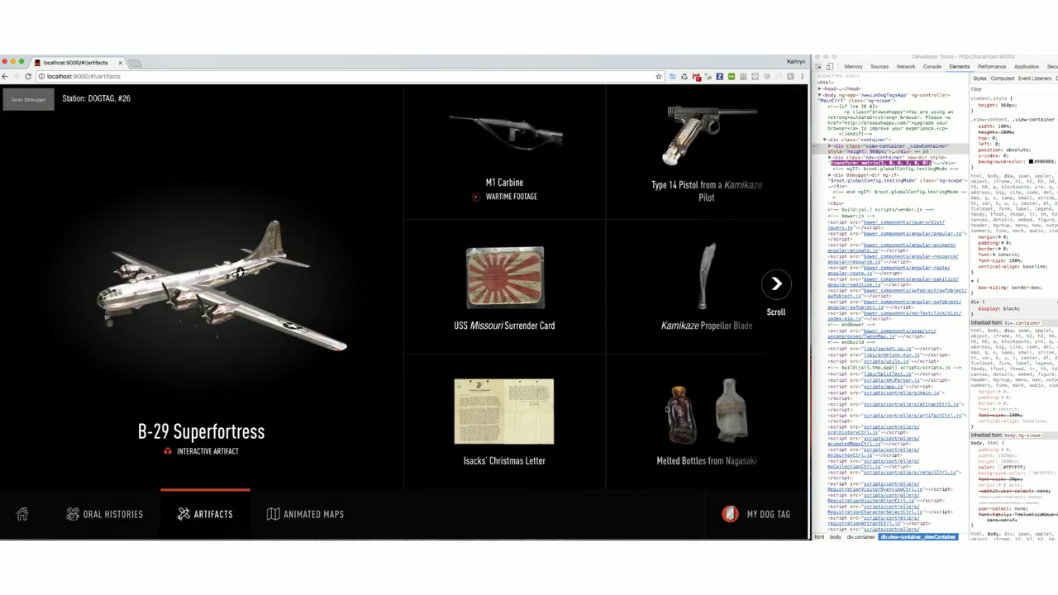
pyautogui.moveTo(606, 406); pyautogui.dragTo(395, 402)
pyautogui.click(612, 418)
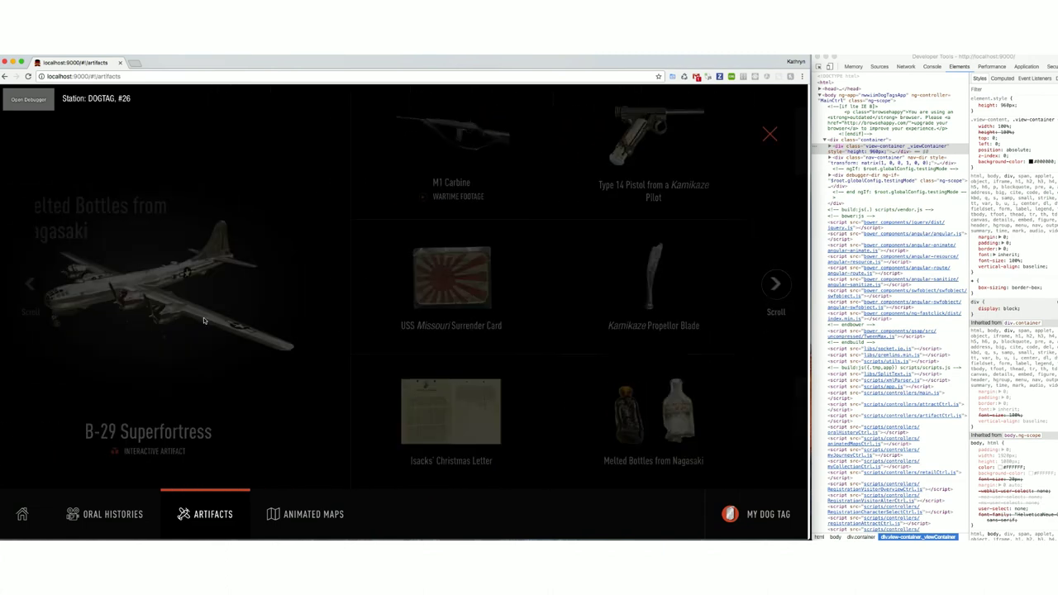
pyautogui.rightClick(374, 280)
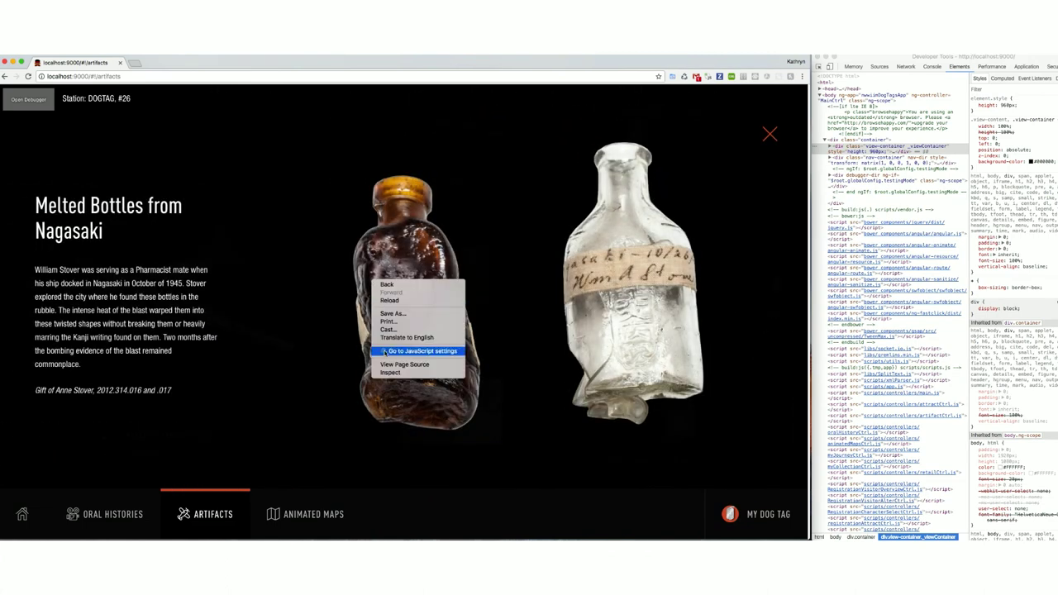
pyautogui.click(393, 373)
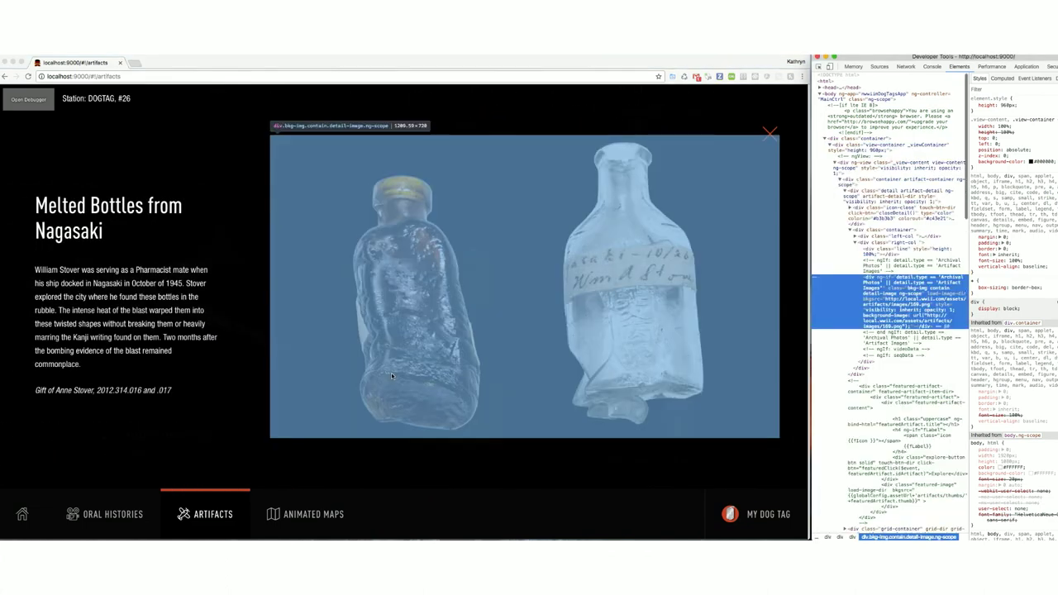
pyautogui.click(773, 138)
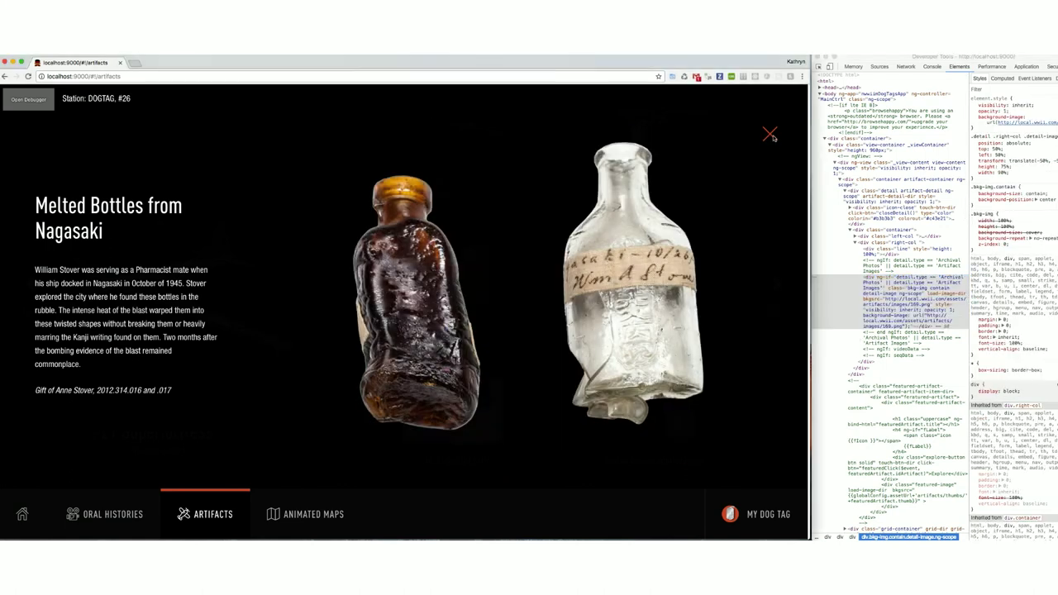
pyautogui.click(771, 135)
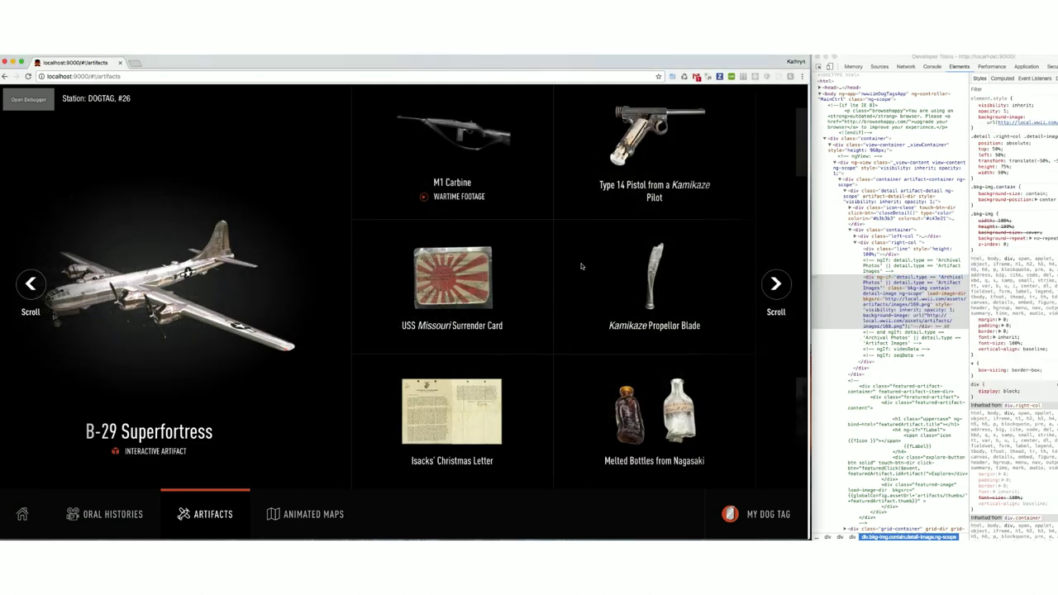
# Step: Open the B-29 Superfortress artifact, inspect its image element, and rotate the aircraft through its image sequence
pyautogui.click(189, 386)
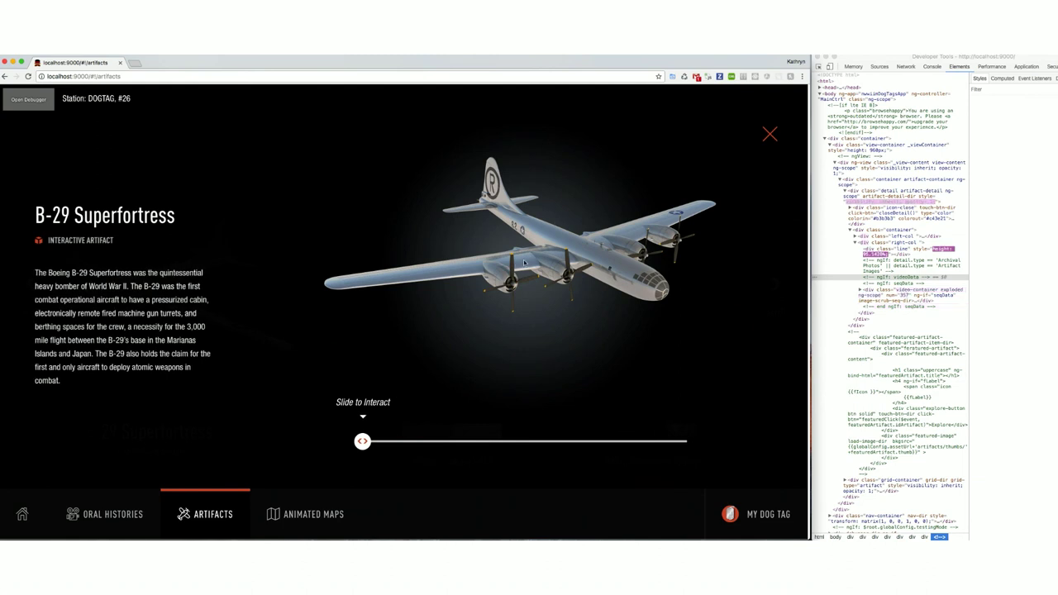
pyautogui.rightClick(524, 262)
pyautogui.click(548, 328)
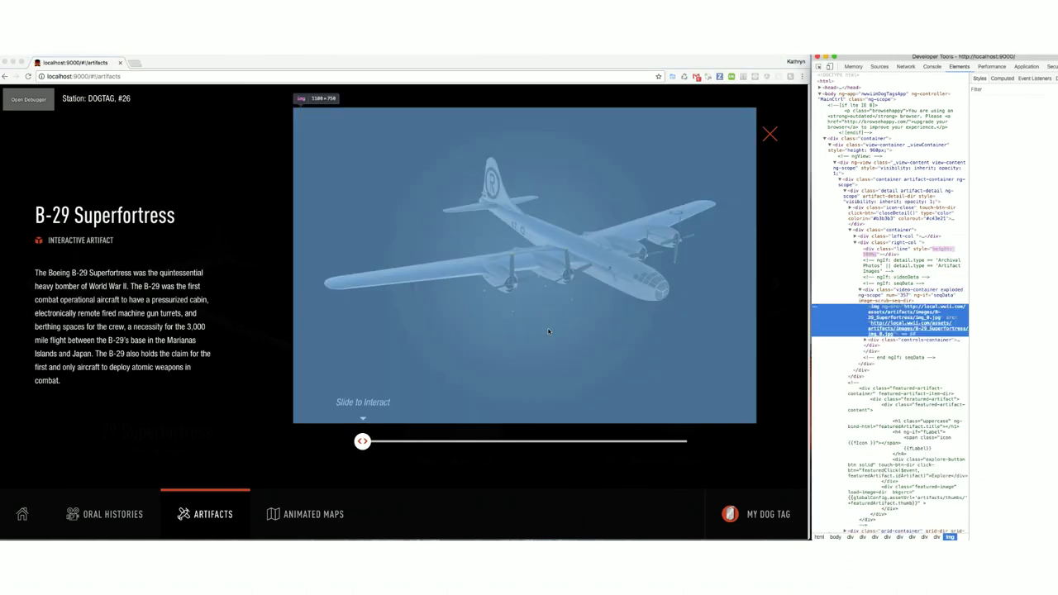
pyautogui.click(363, 442)
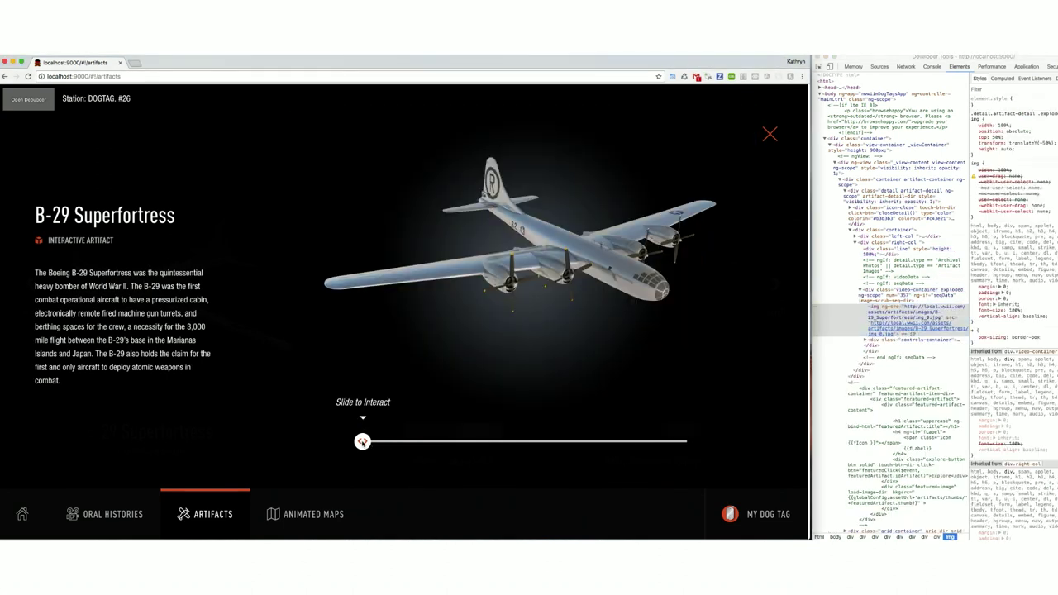
pyautogui.moveTo(370, 444); pyautogui.dragTo(572, 450)
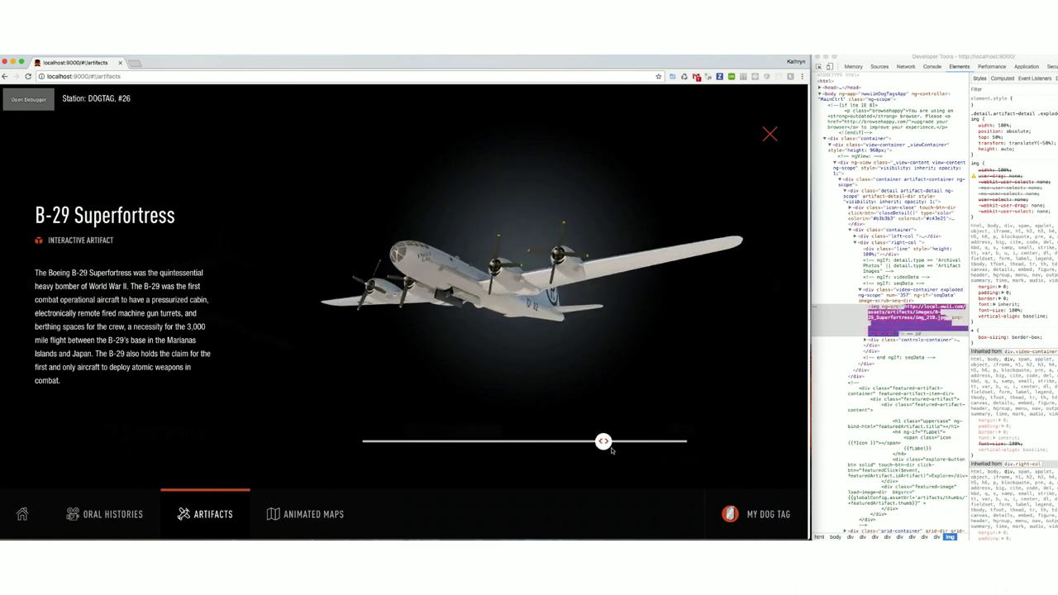
# Step: Leave the B-29 Superfortress for the animated maps, simulate an existing visitor's swipe with the app's debugger, hide its options, and exit the visitor session
pyautogui.click(770, 132)
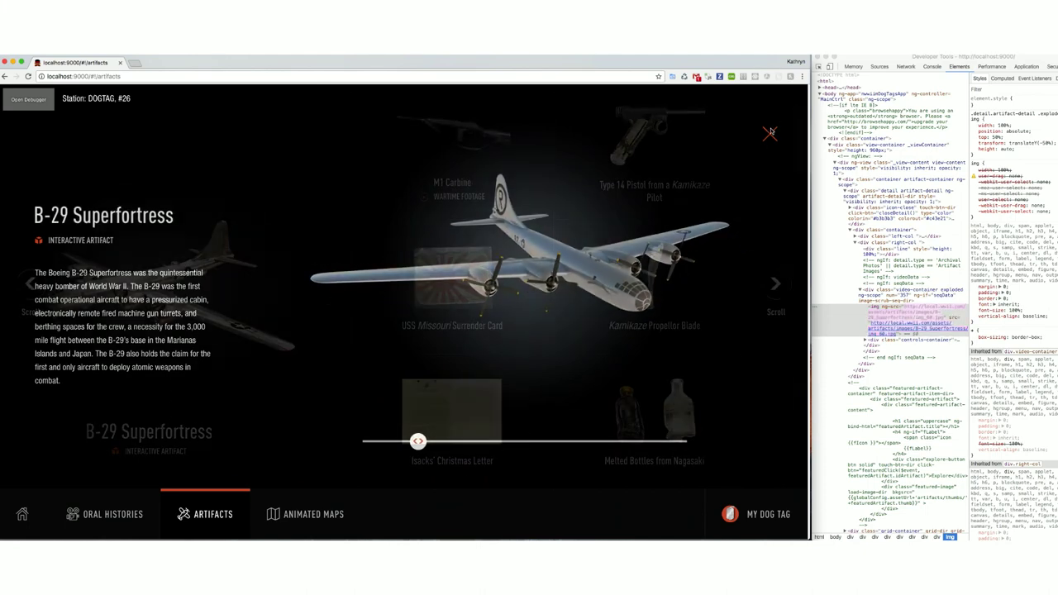
pyautogui.click(303, 518)
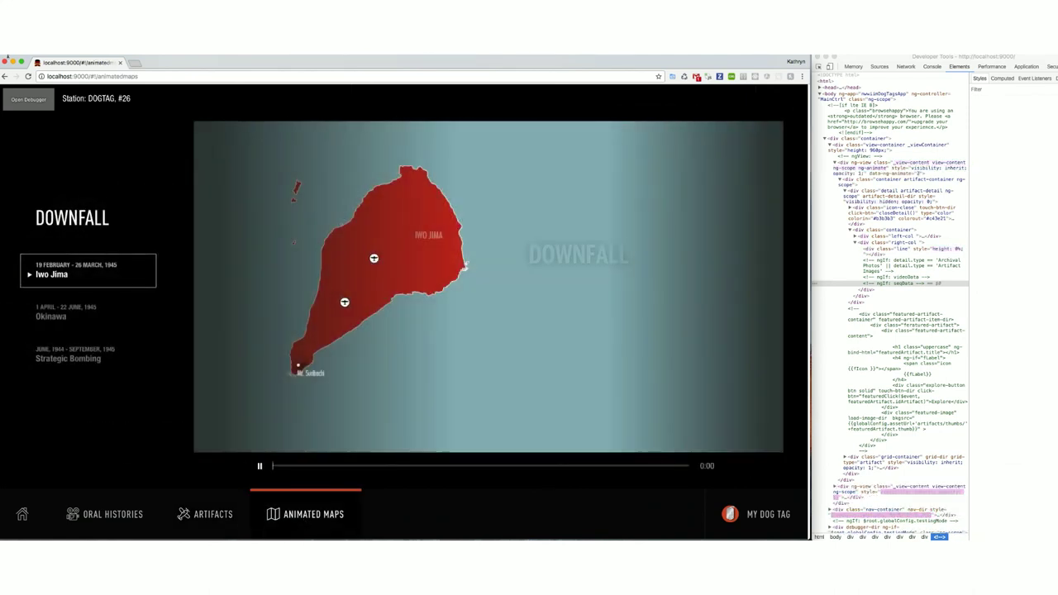
pyautogui.click(29, 100)
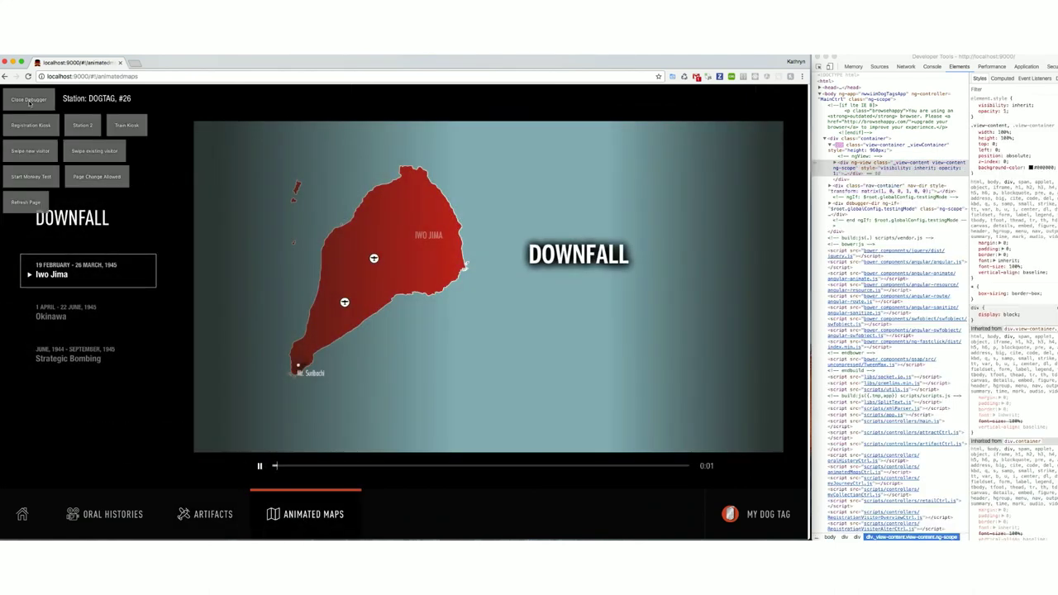
pyautogui.click(85, 154)
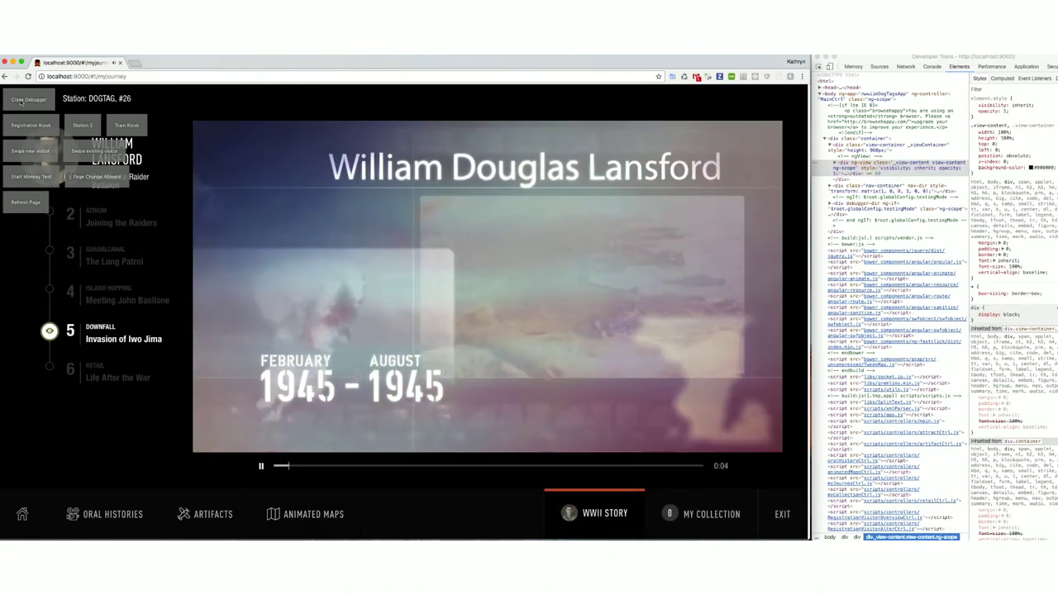
pyautogui.click(25, 100)
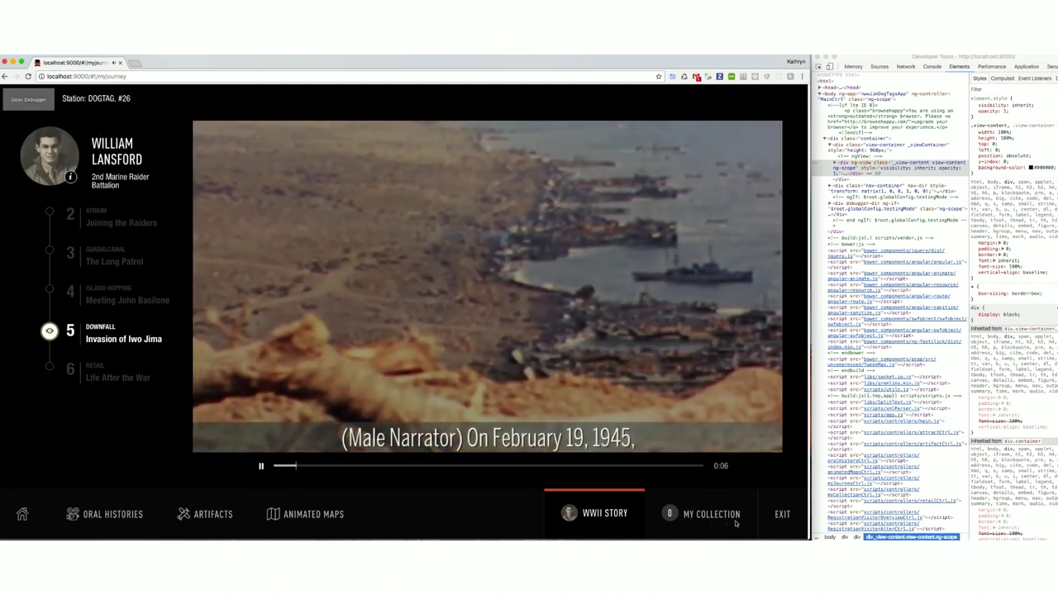
pyautogui.click(780, 515)
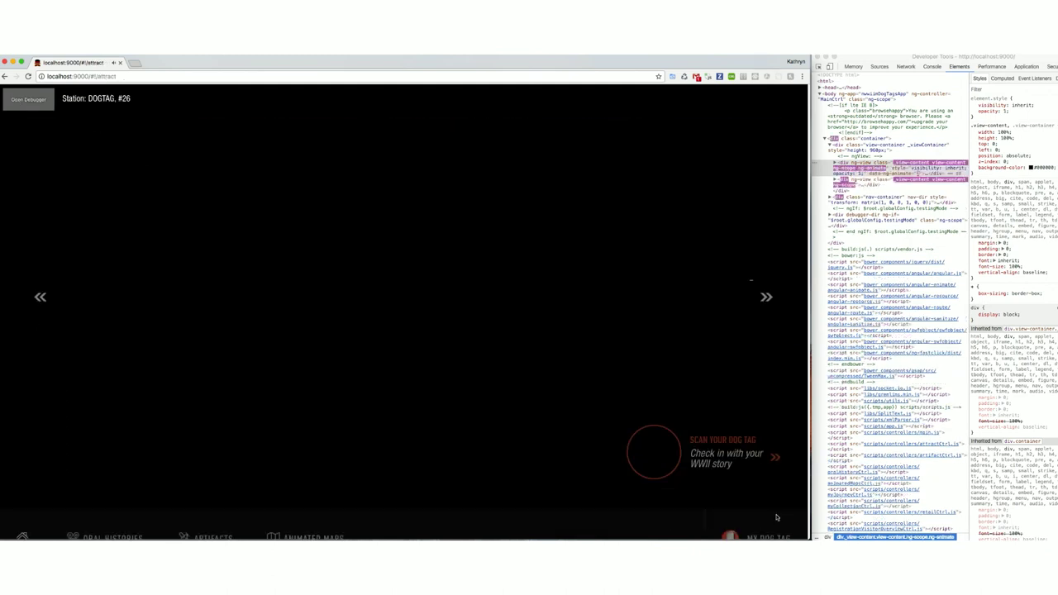
# Step: Advance to the featured oral history Burning Tokyo Through the Air and briefly play the Scan Your Dog Tag video before closing it
pyautogui.click(766, 314)
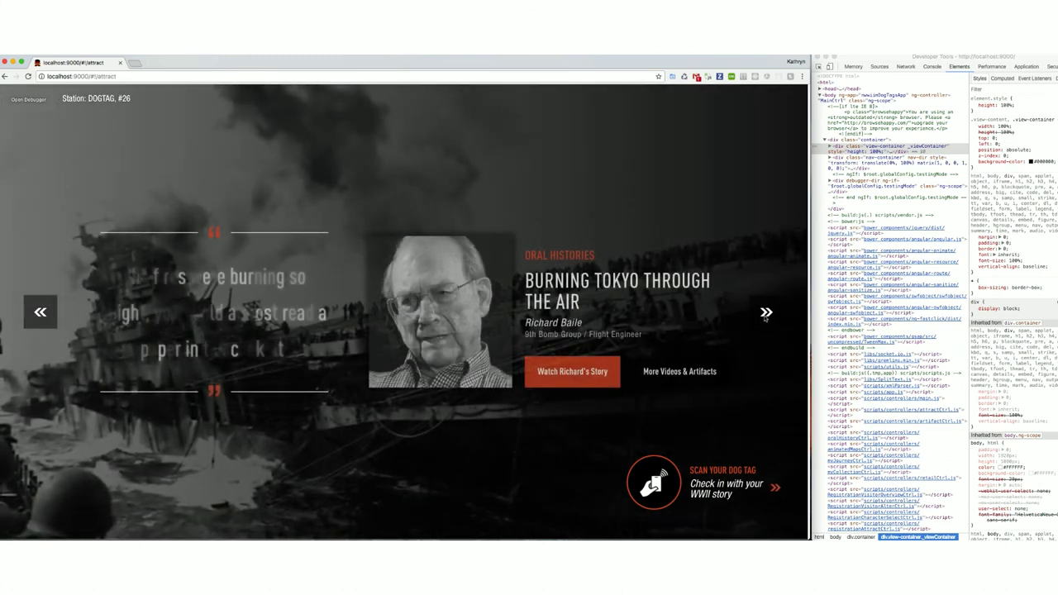
pyautogui.click(662, 476)
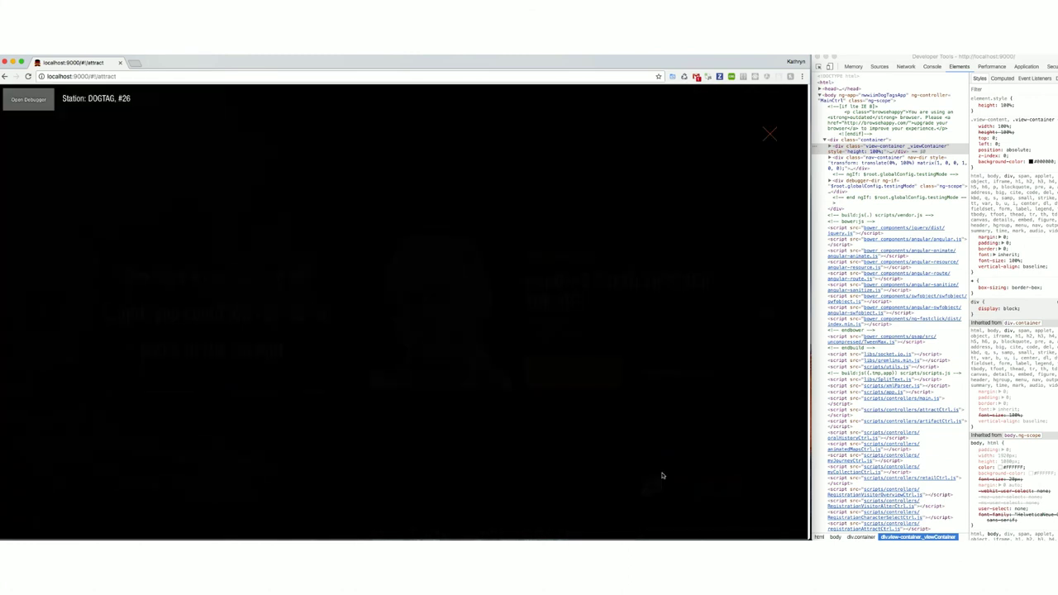
pyautogui.click(855, 150)
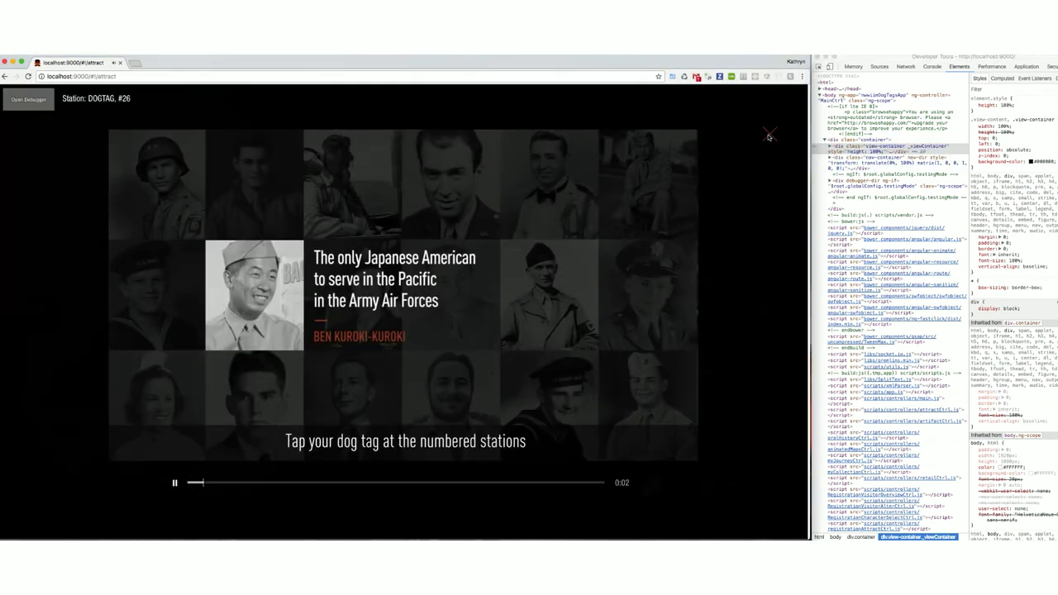
pyautogui.click(767, 136)
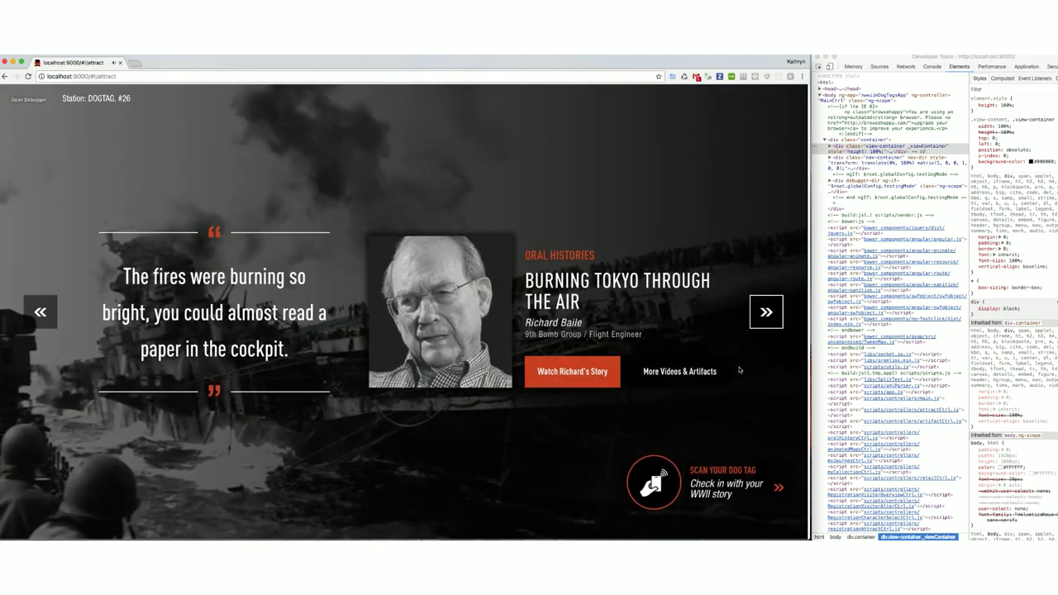
# Step: Browse more videos and artifacts, inspect the image element of Melted Bottles from Nagasaki in the Artifacts gallery, and close its detail view
pyautogui.click(694, 374)
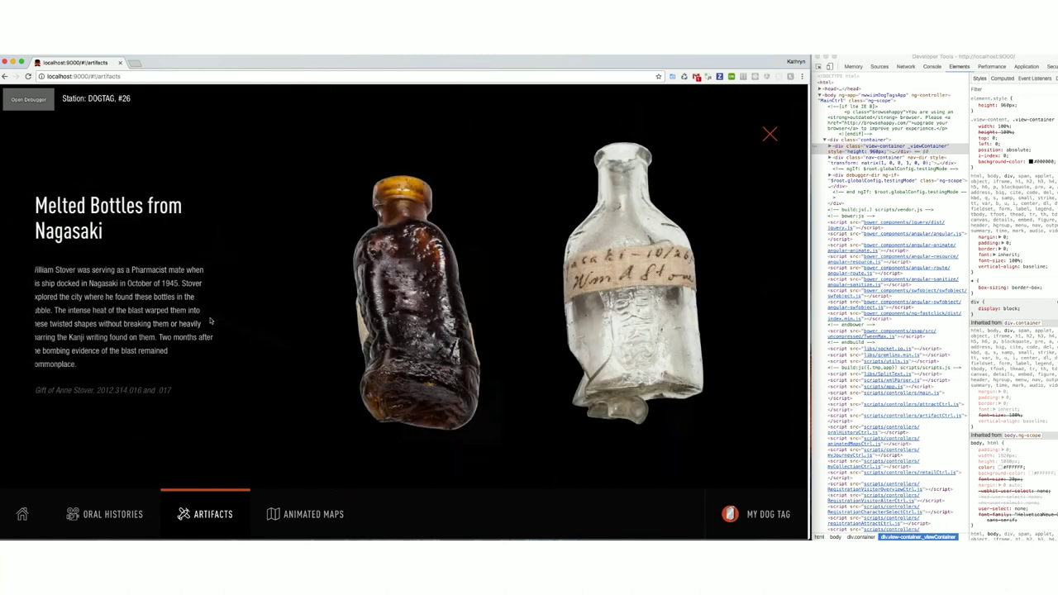
pyautogui.rightClick(372, 283)
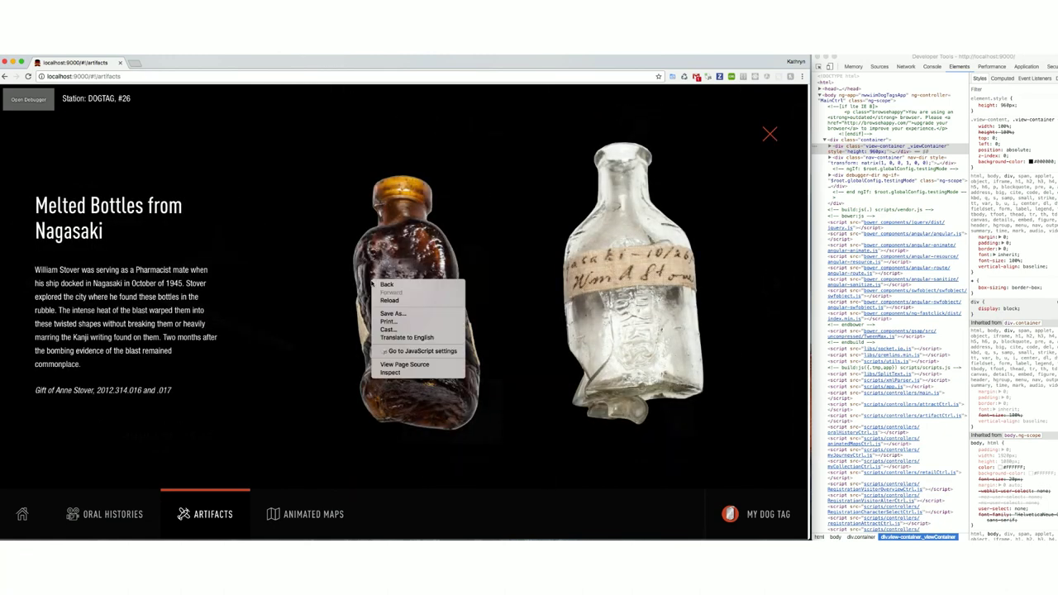
pyautogui.click(391, 373)
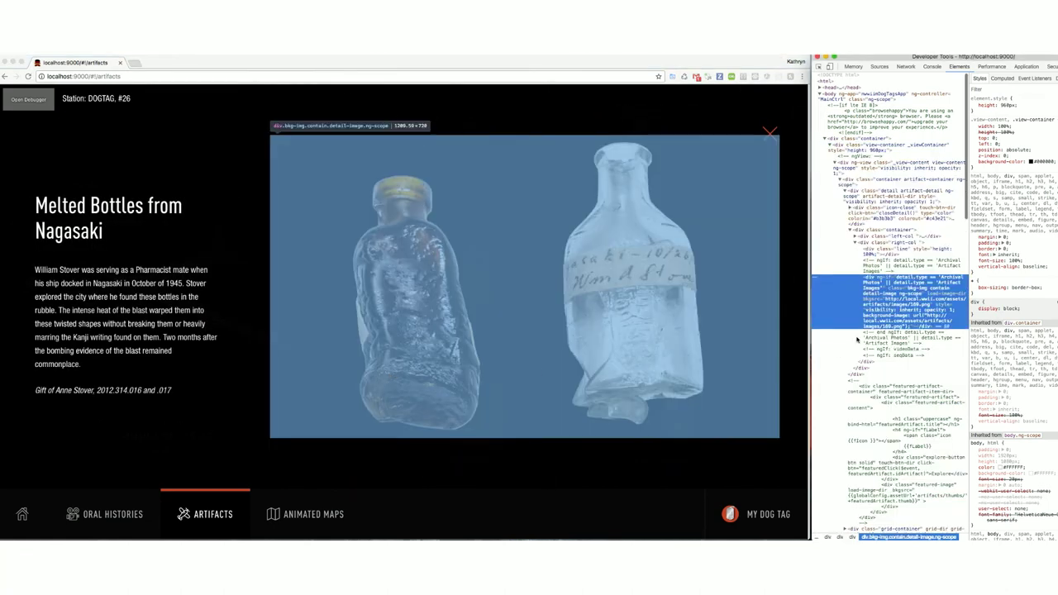
pyautogui.click(769, 135)
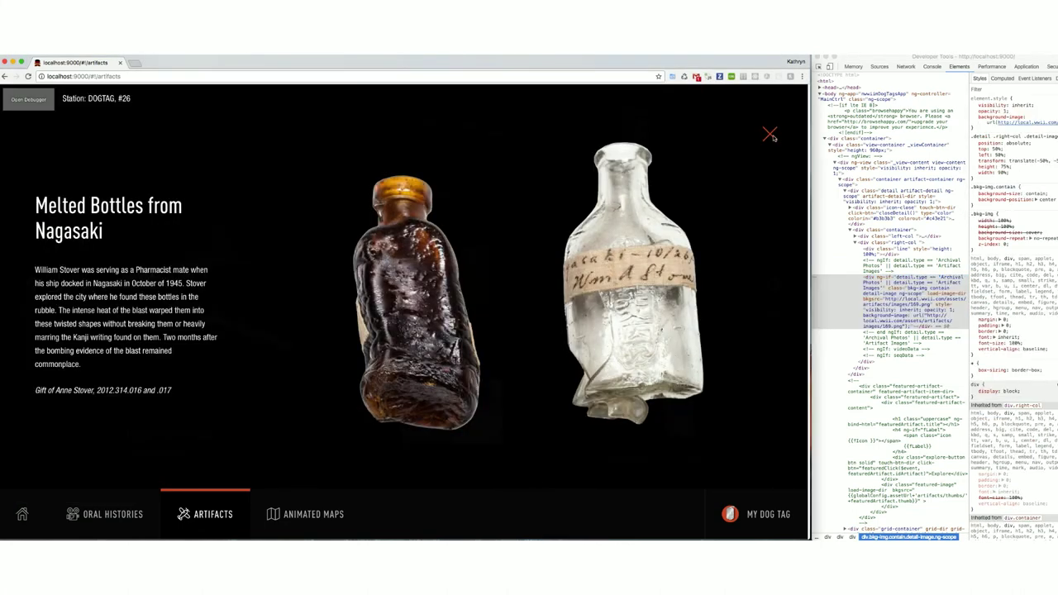
pyautogui.click(771, 135)
# Step: Open the B-29 Superfortress artifact, inspect its image element, and rotate the aircraft back and forth through its image sequence
pyautogui.click(158, 324)
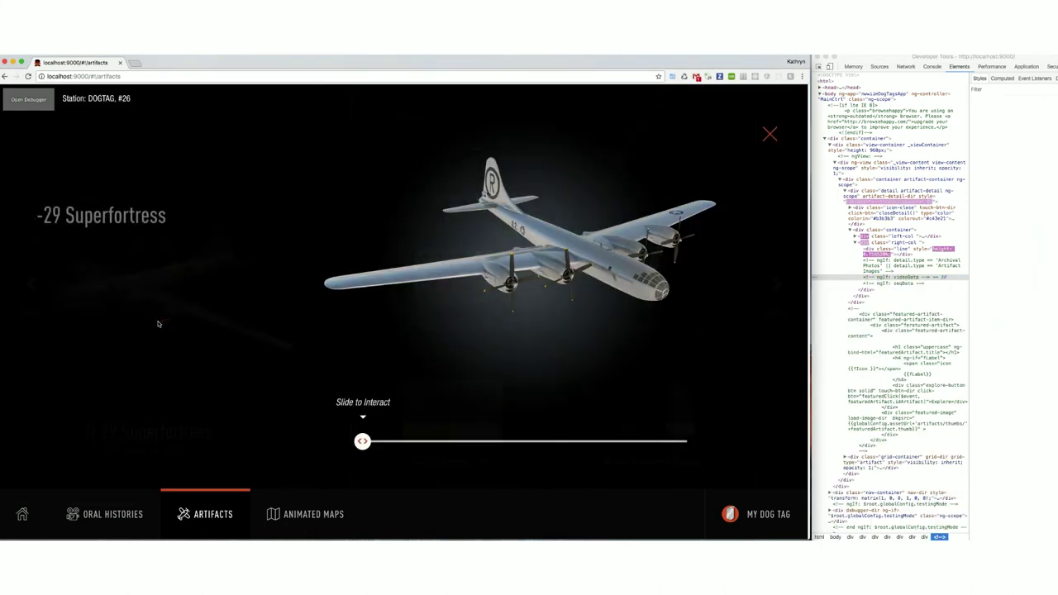
pyautogui.rightClick(522, 263)
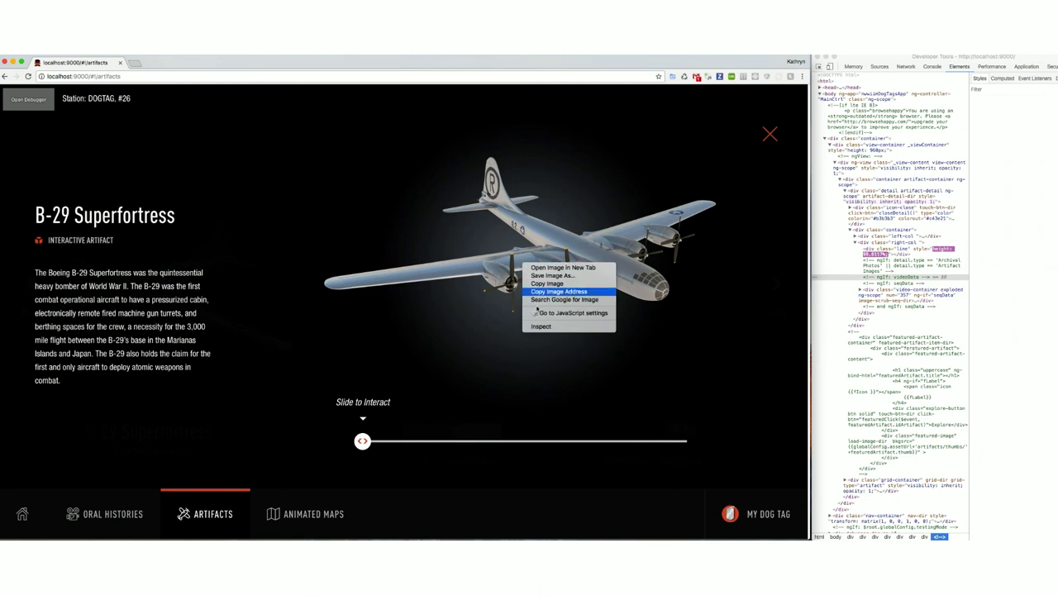
pyautogui.click(550, 330)
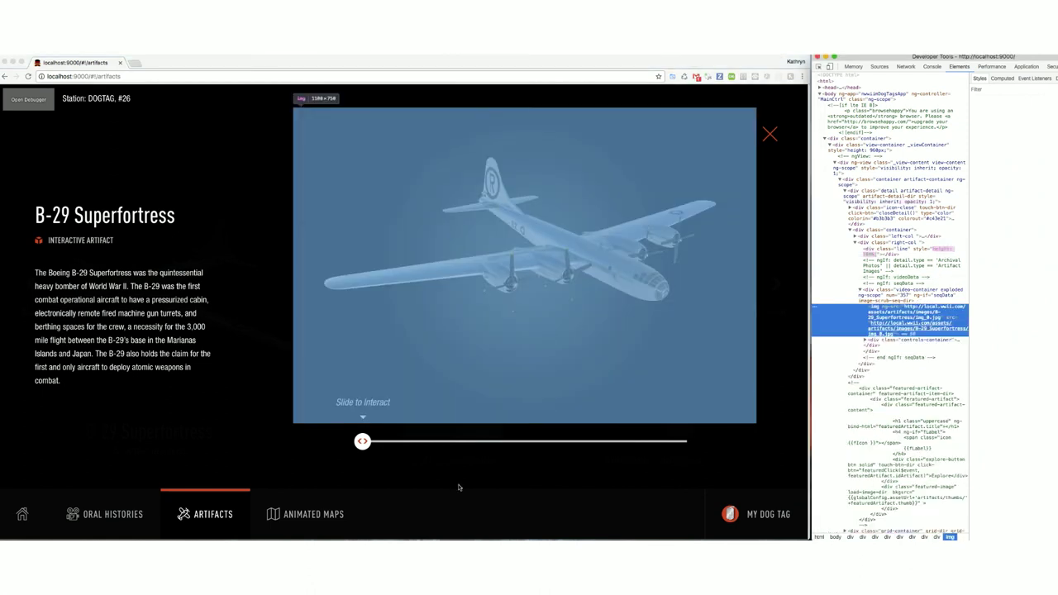
pyautogui.click(364, 443)
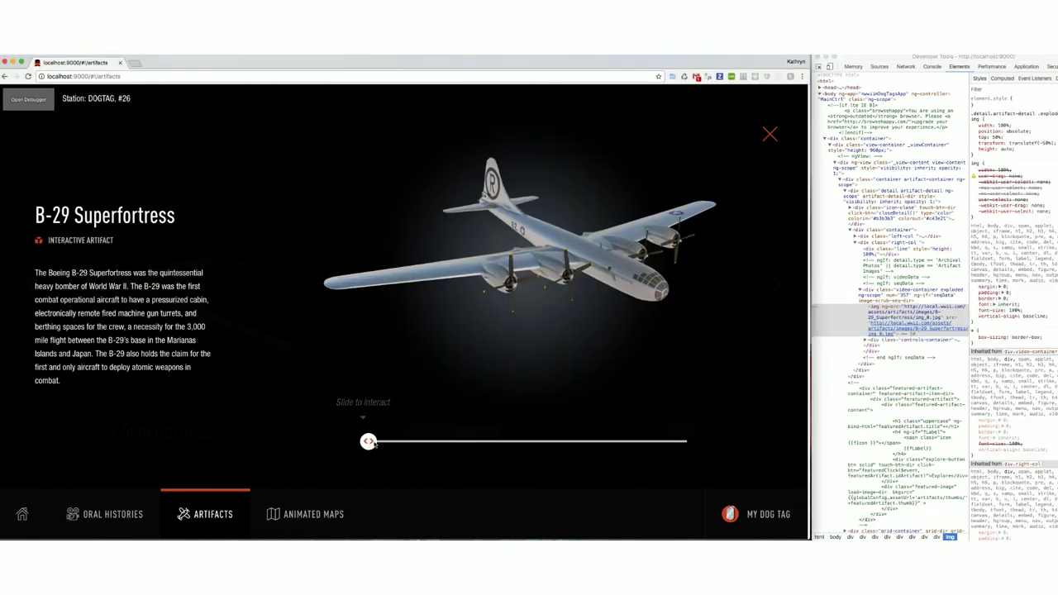
pyautogui.moveTo(370, 444); pyautogui.dragTo(554, 449)
pyautogui.moveTo(458, 447); pyautogui.dragTo(414, 446)
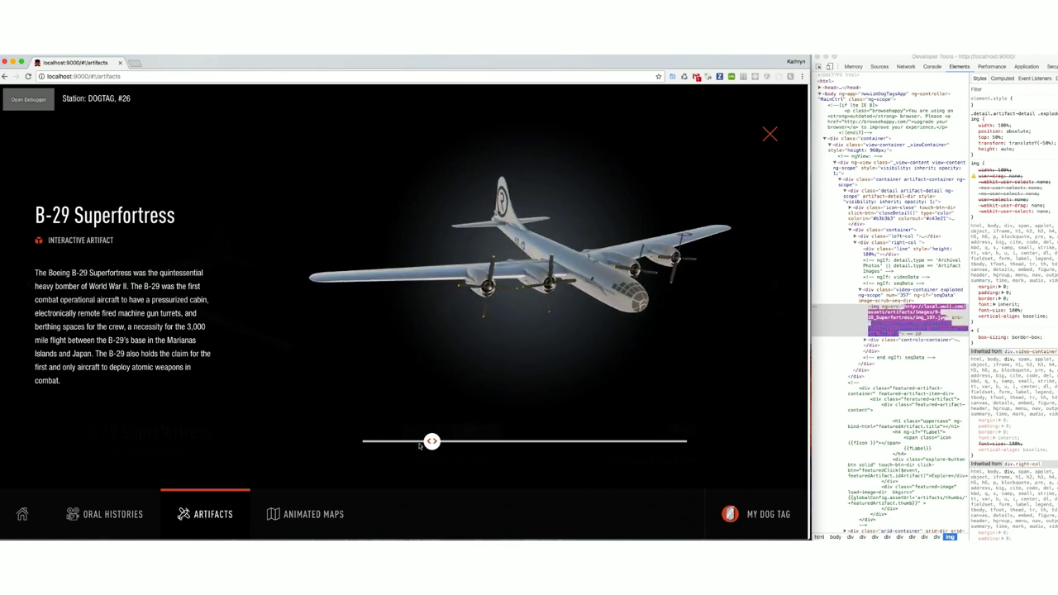
# Step: Close the B-29 Superfortress, show the animated maps, simulate an existing visitor's swipe from the debugger, and exit the visitor's WWII story
pyautogui.click(769, 132)
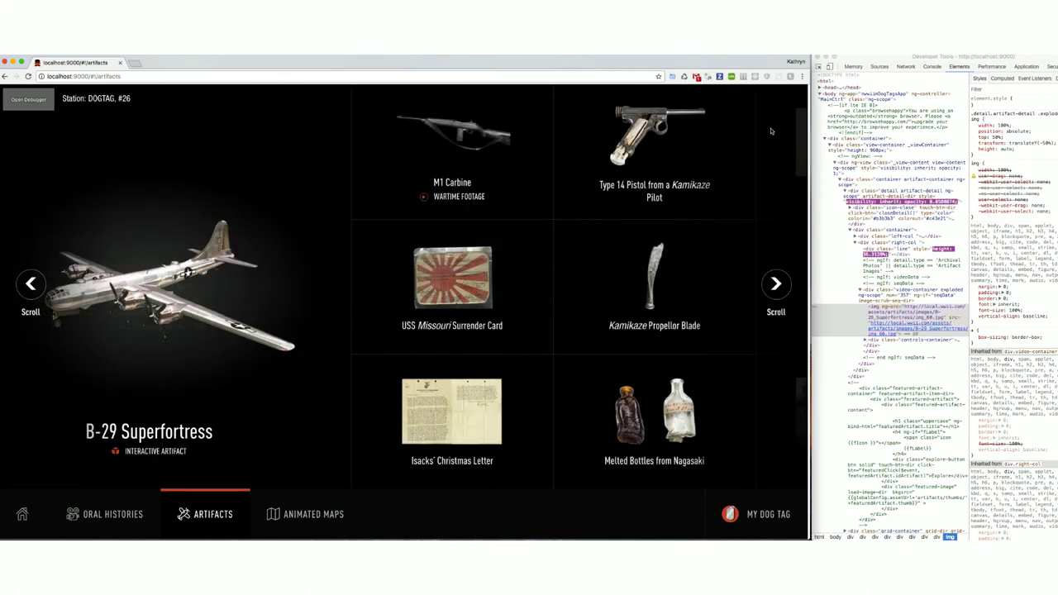
pyautogui.click(302, 515)
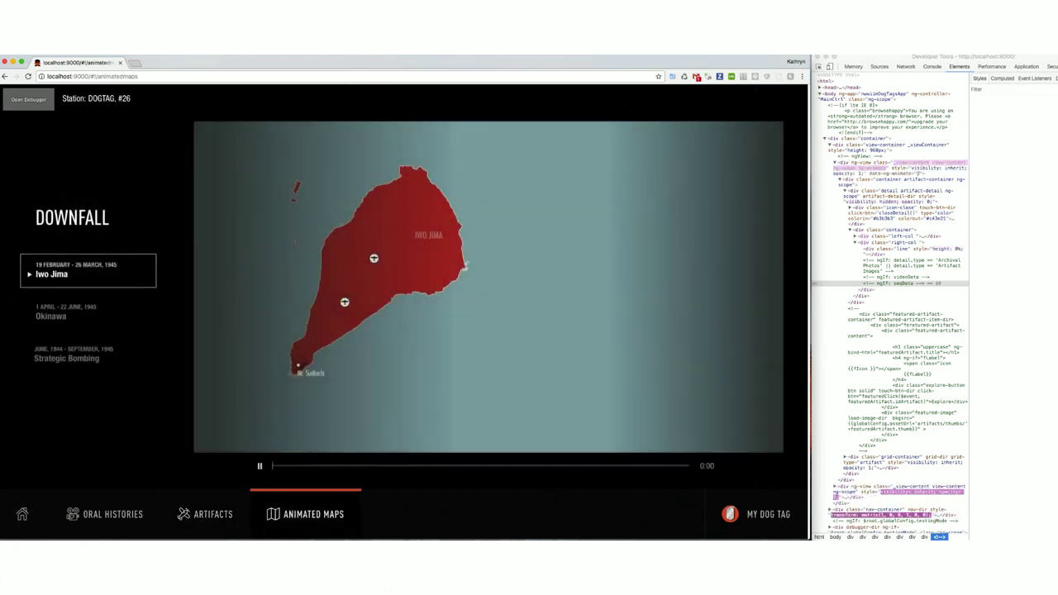
pyautogui.click(15, 102)
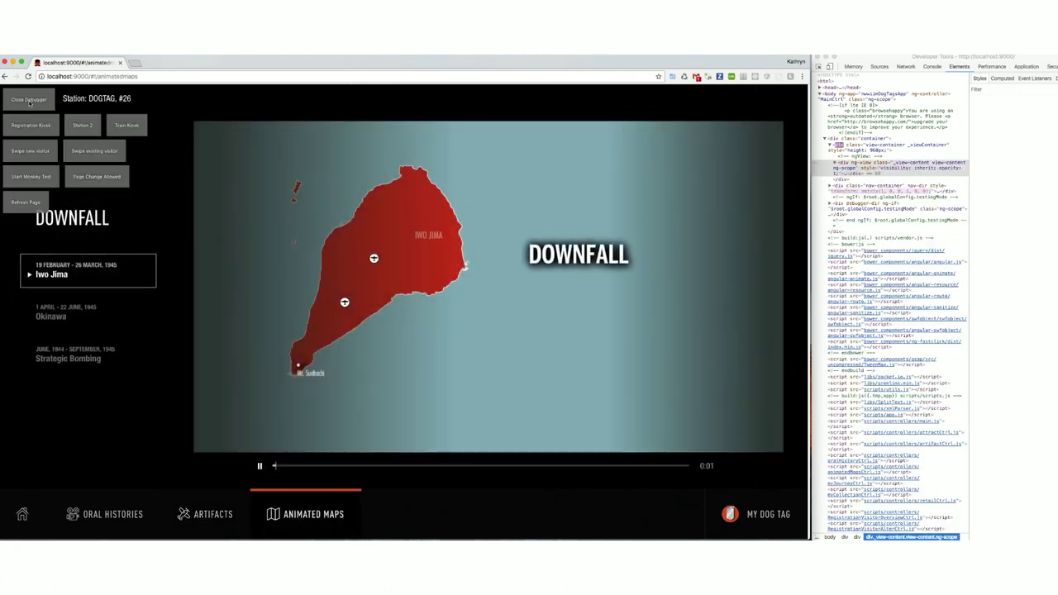
pyautogui.click(85, 152)
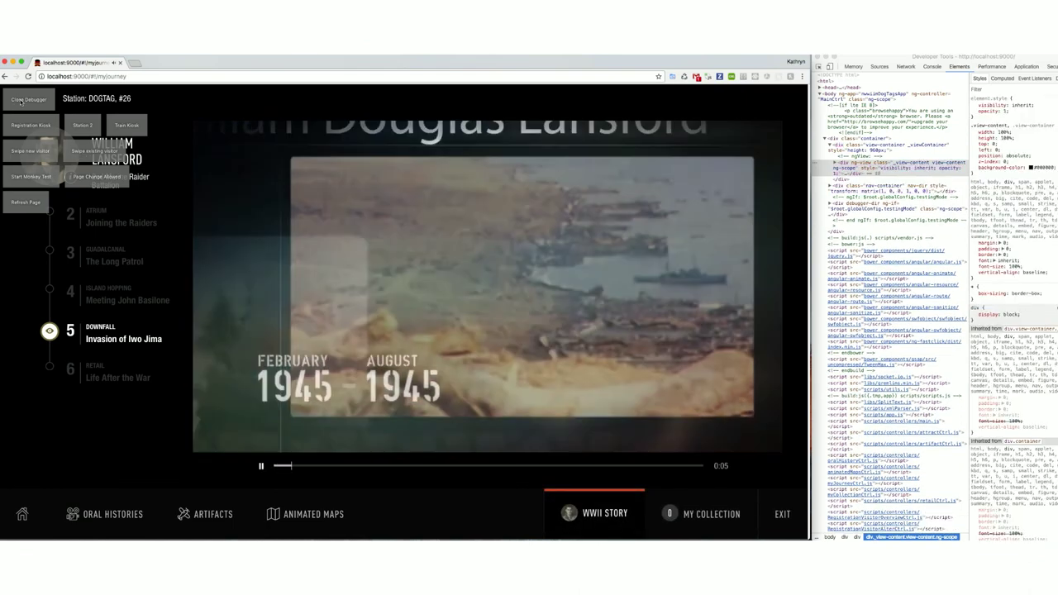
pyautogui.click(21, 101)
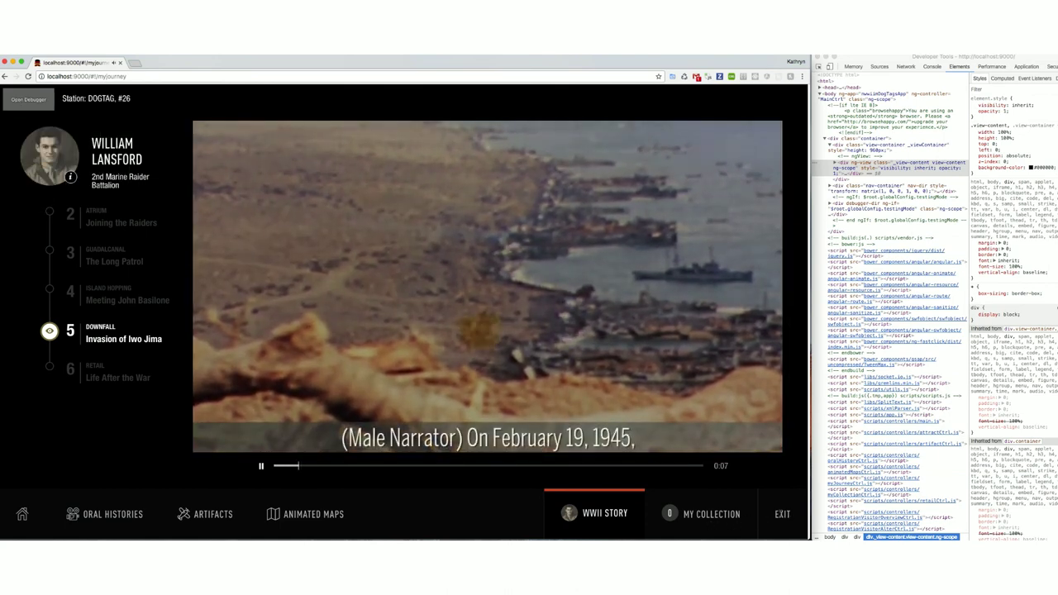
pyautogui.click(778, 514)
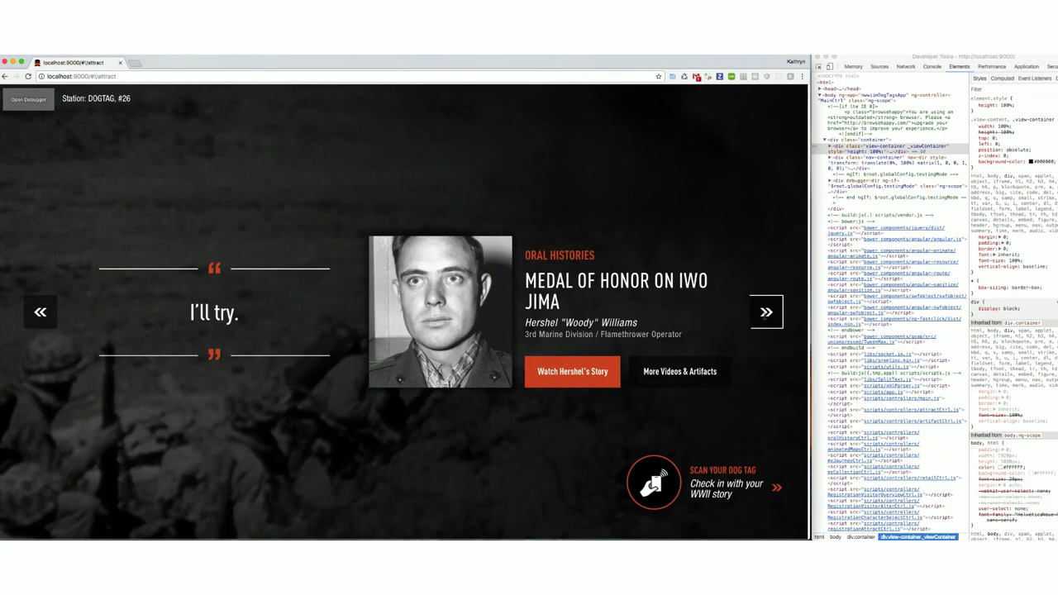
# Step: Move on to the next featured oral history, preview the Scan Your Dog Tag video, and close it
pyautogui.click(764, 315)
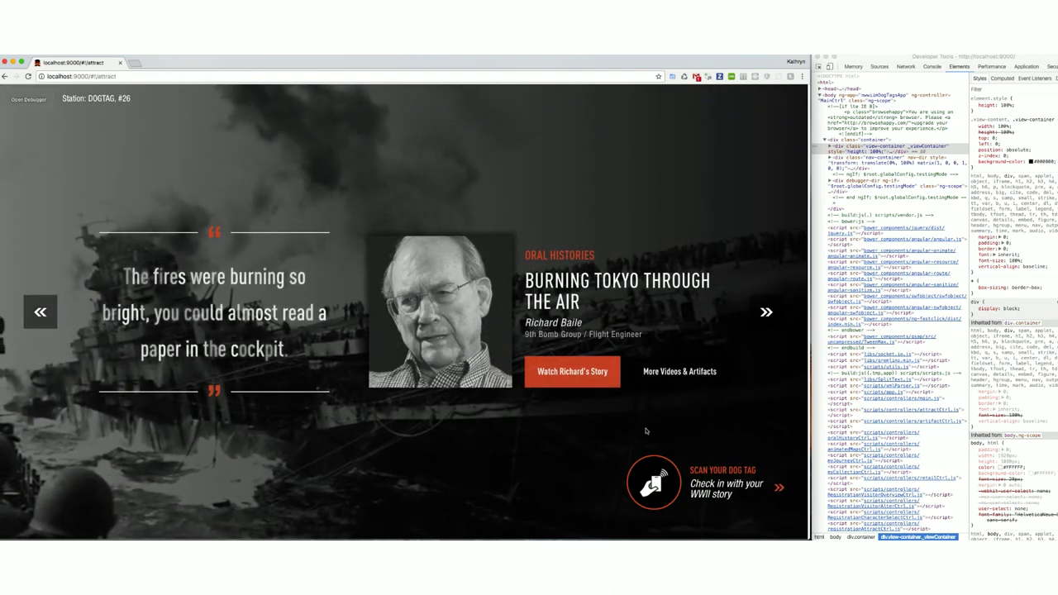
pyautogui.click(662, 475)
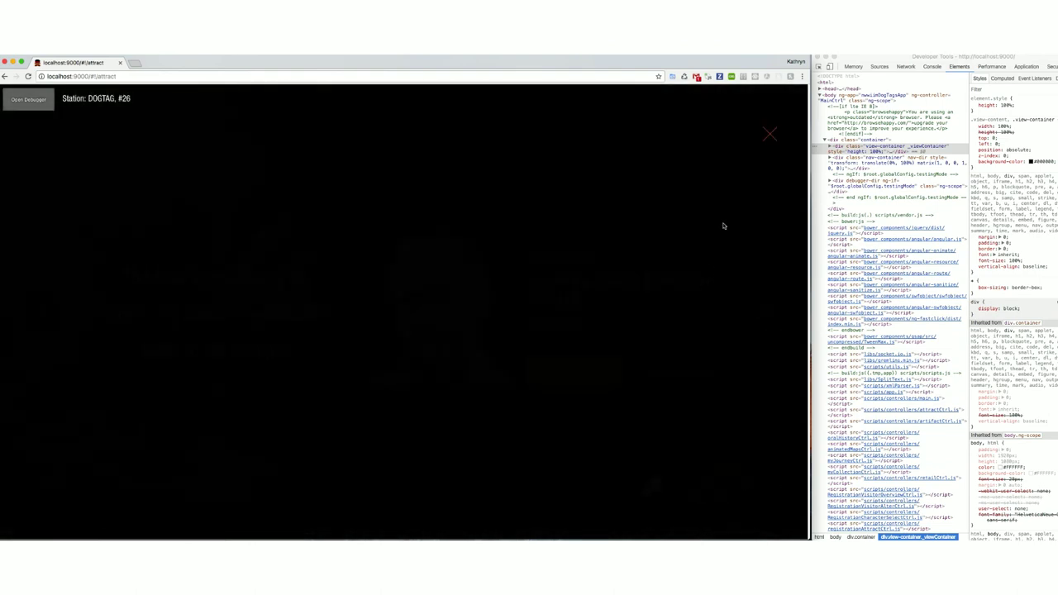
pyautogui.click(855, 151)
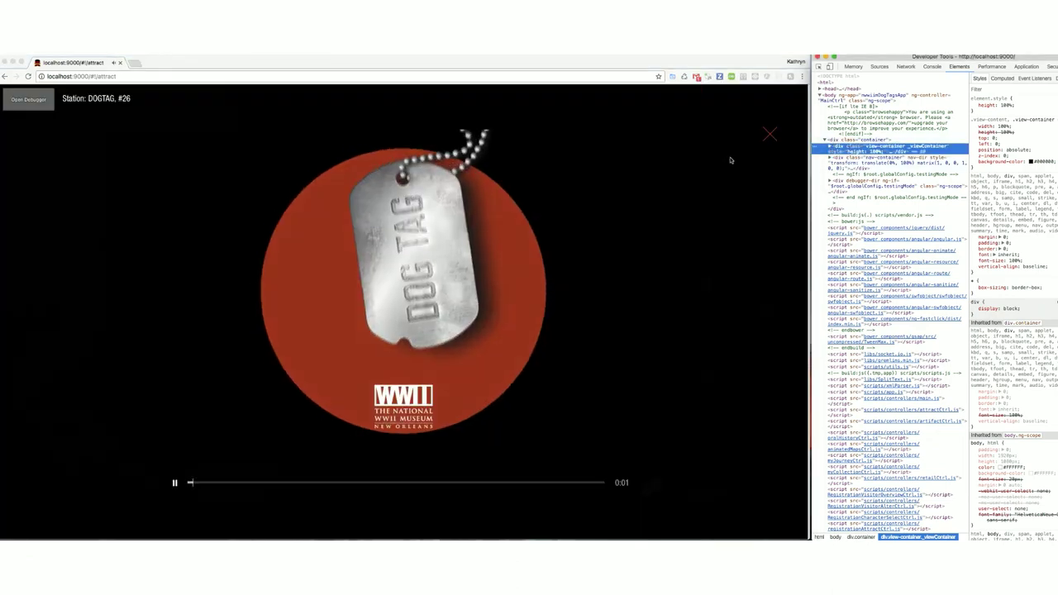
pyautogui.click(763, 140)
pyautogui.click(769, 135)
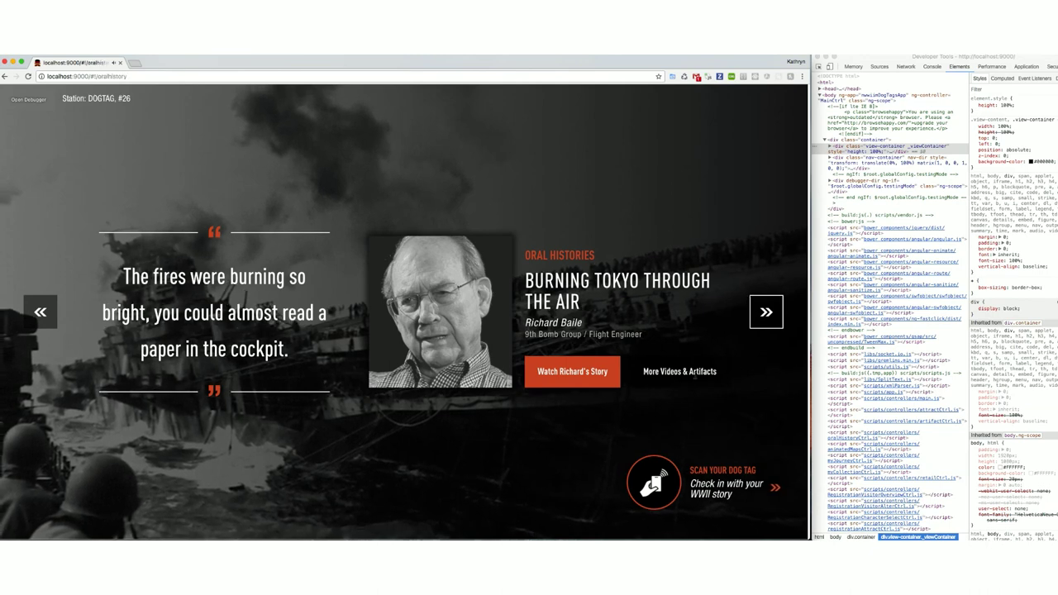
# Step: Go from the featured story through Oral Histories to Artifacts and inspect the Melted Bottles from Nagasaki image element, closing its detail view
pyautogui.click(692, 374)
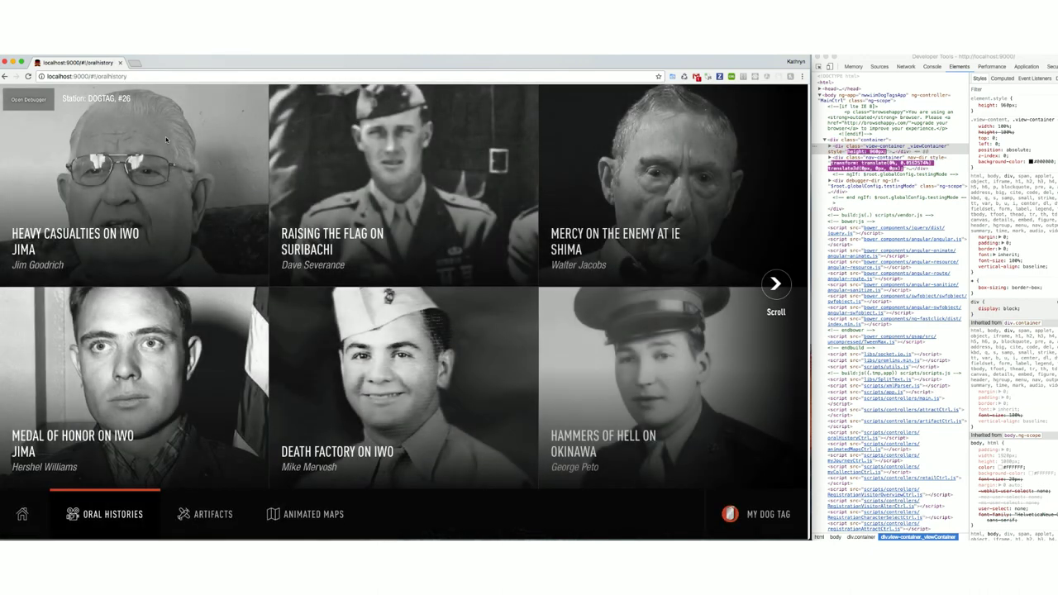
pyautogui.click(223, 521)
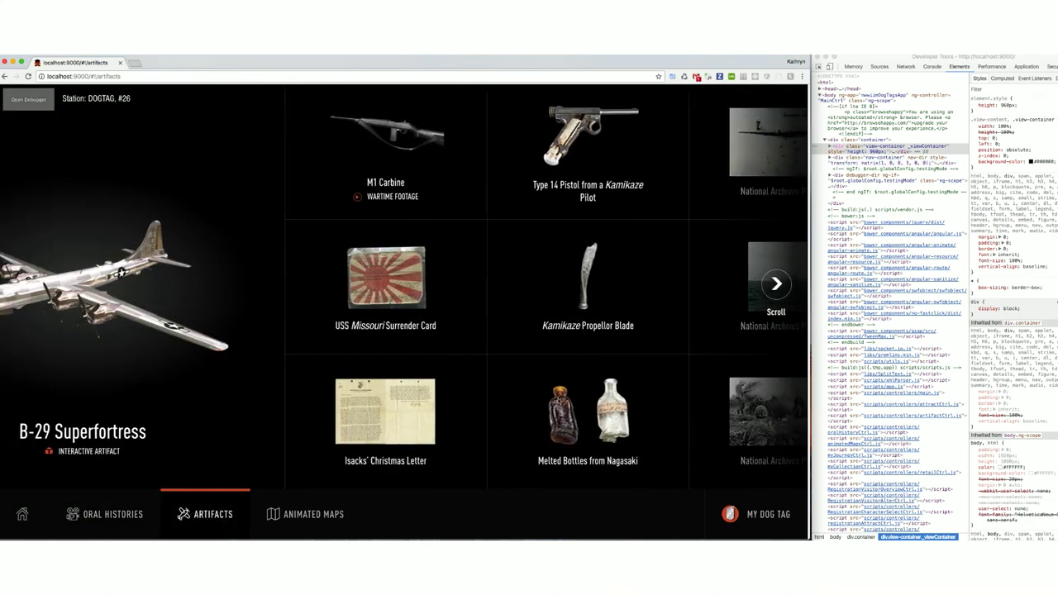
pyautogui.click(588, 420)
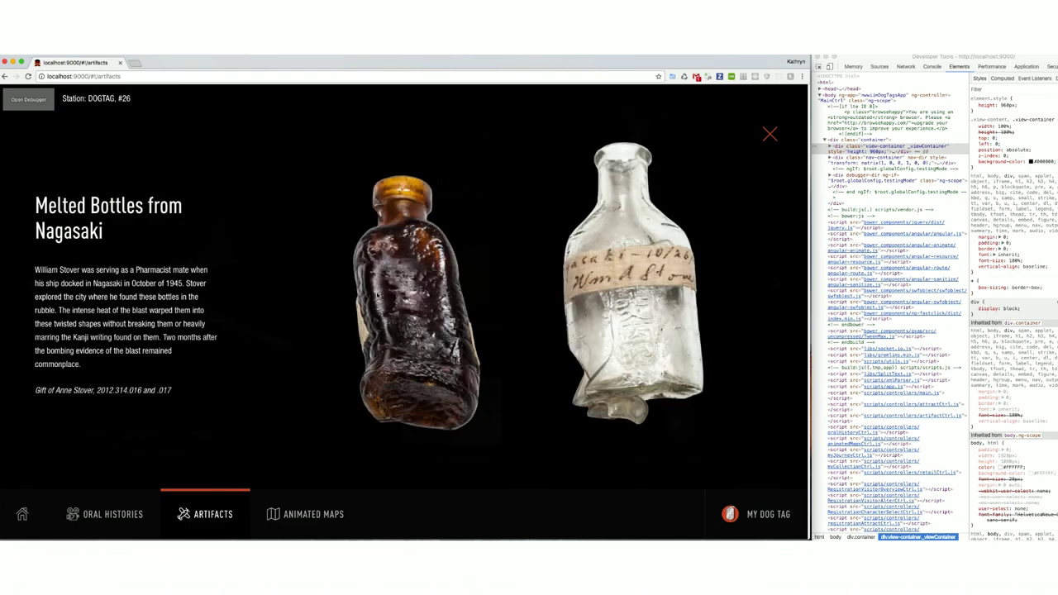
pyautogui.rightClick(377, 281)
pyautogui.click(391, 373)
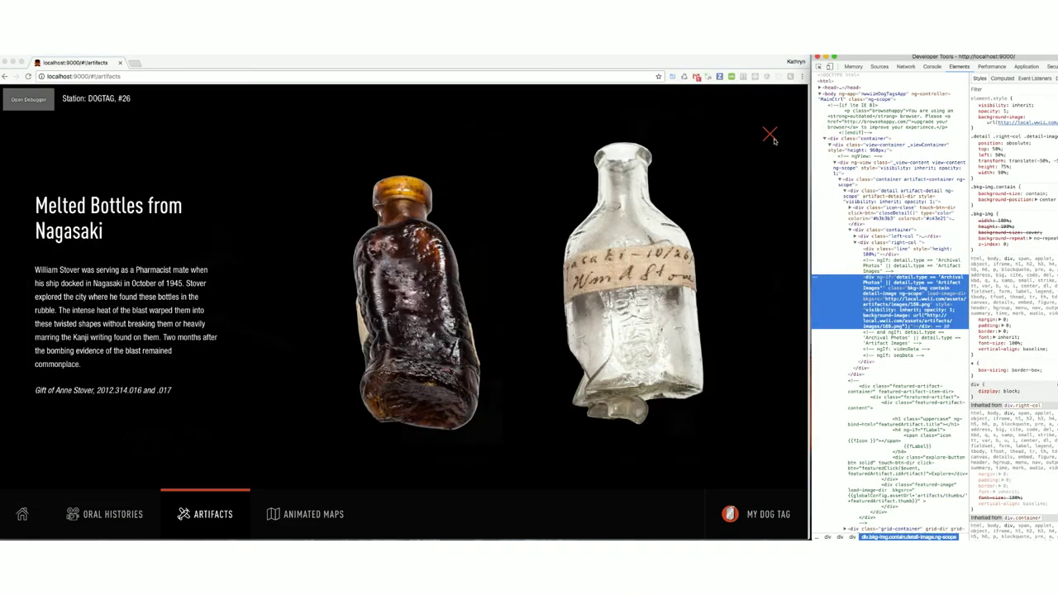
pyautogui.click(772, 137)
pyautogui.click(770, 135)
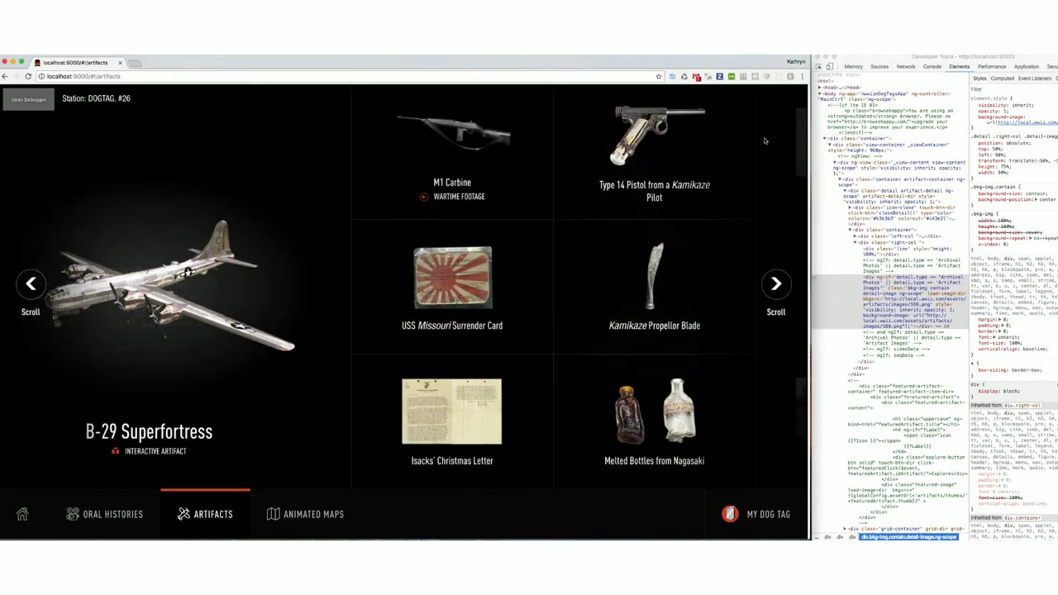
# Step: Inspect the B-29 Superfortress artifact's image element and rotate the aircraft partway through its image sequence, closing the detail view
pyautogui.click(229, 442)
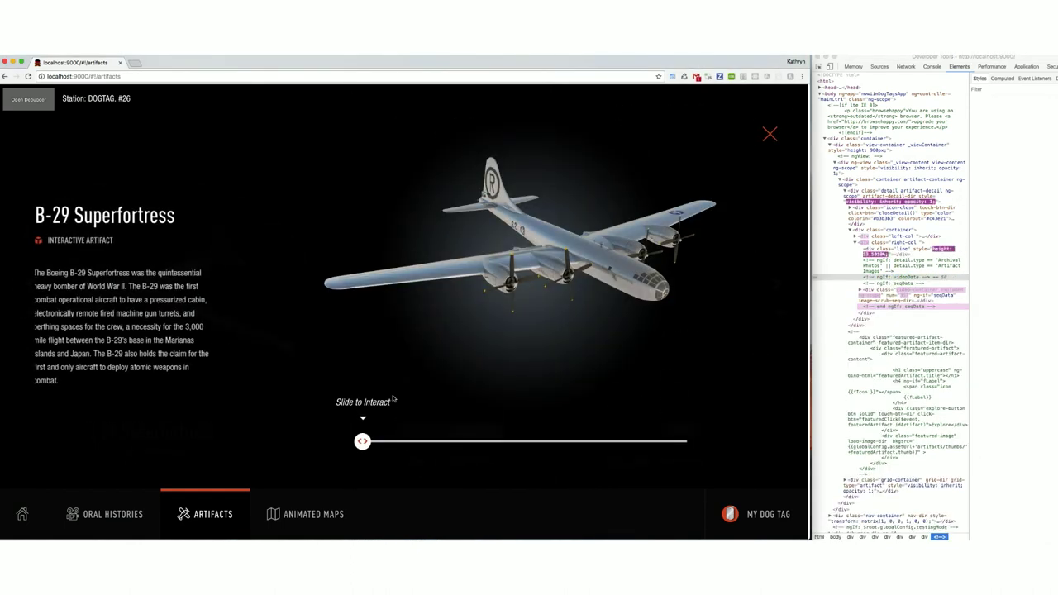
pyautogui.rightClick(523, 263)
pyautogui.click(549, 328)
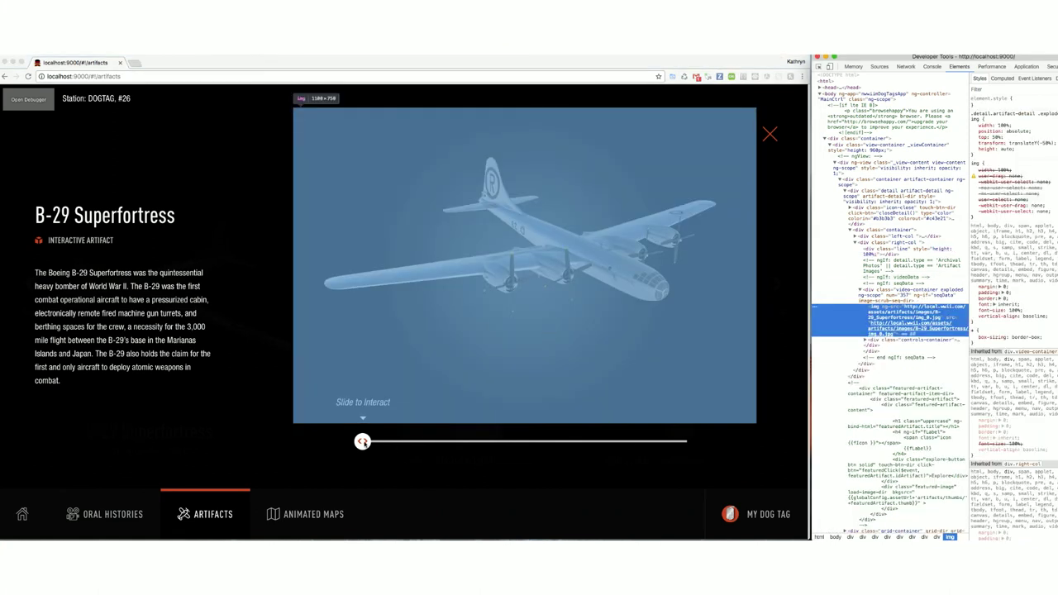
pyautogui.click(362, 441)
pyautogui.moveTo(362, 441); pyautogui.dragTo(420, 447)
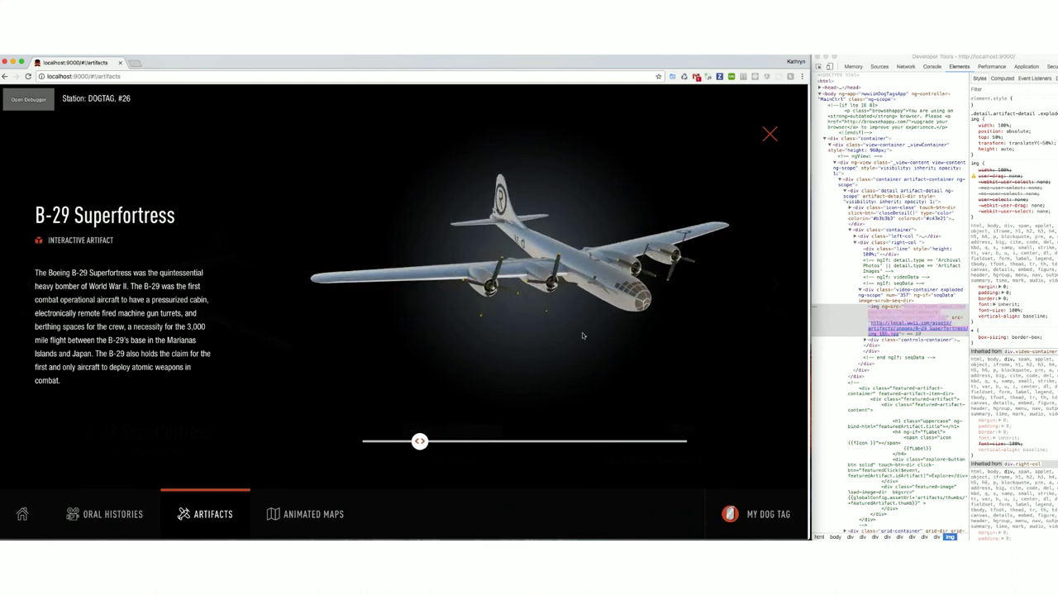
pyautogui.click(769, 133)
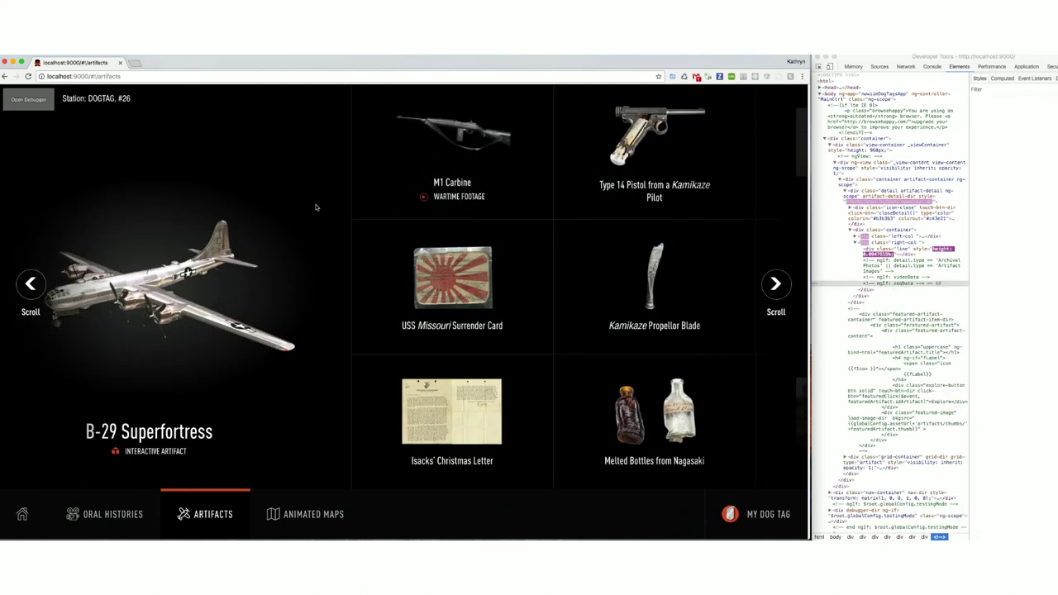
# Step: From the animated maps, simulate an existing visitor's swipe with the debugger, hide the debugger, and exit the visitor's WWII story
pyautogui.click(306, 515)
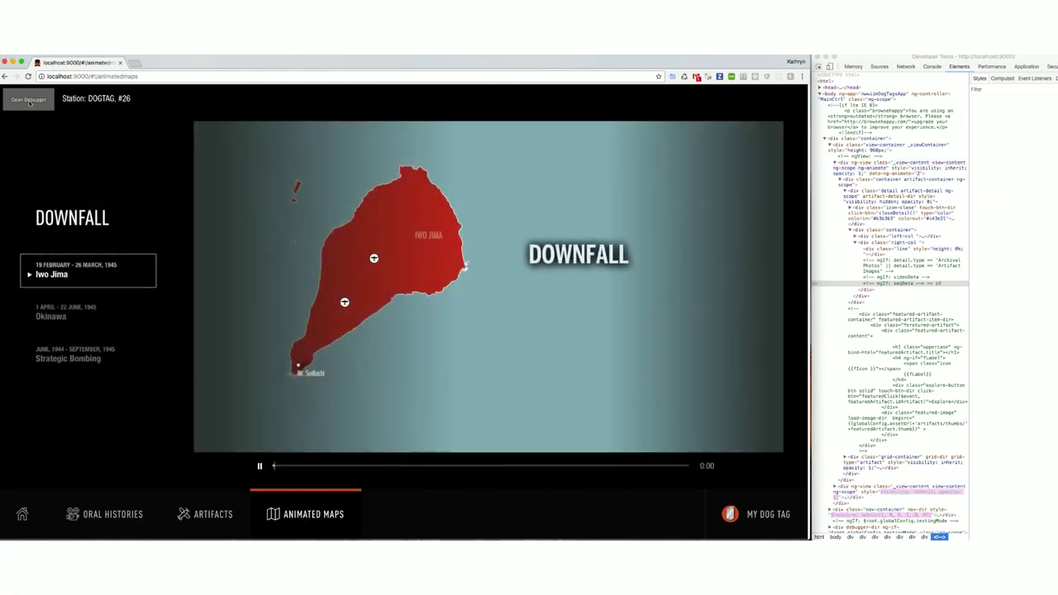
pyautogui.click(29, 100)
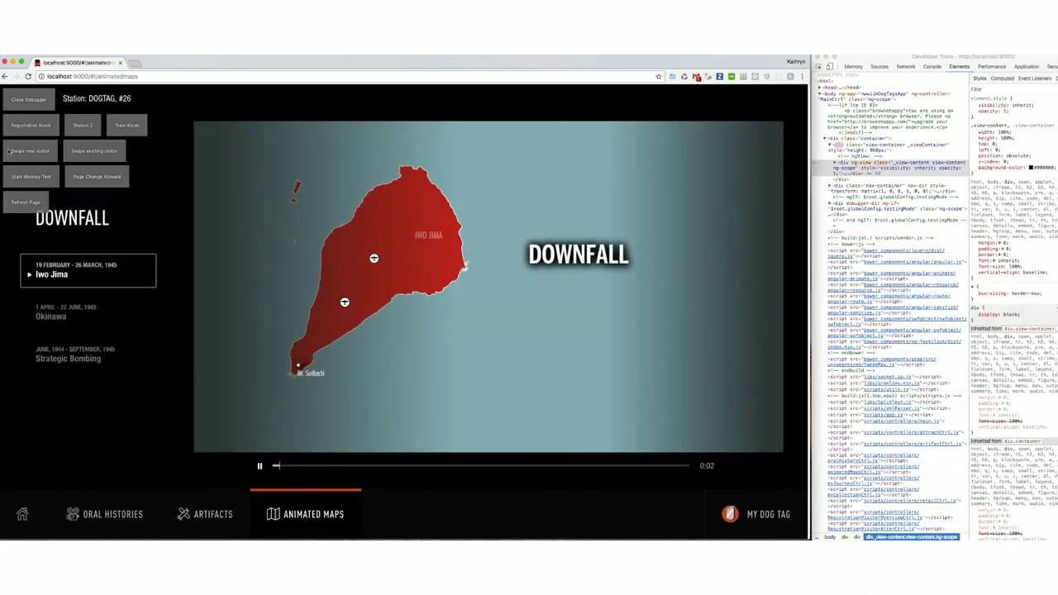
pyautogui.click(85, 154)
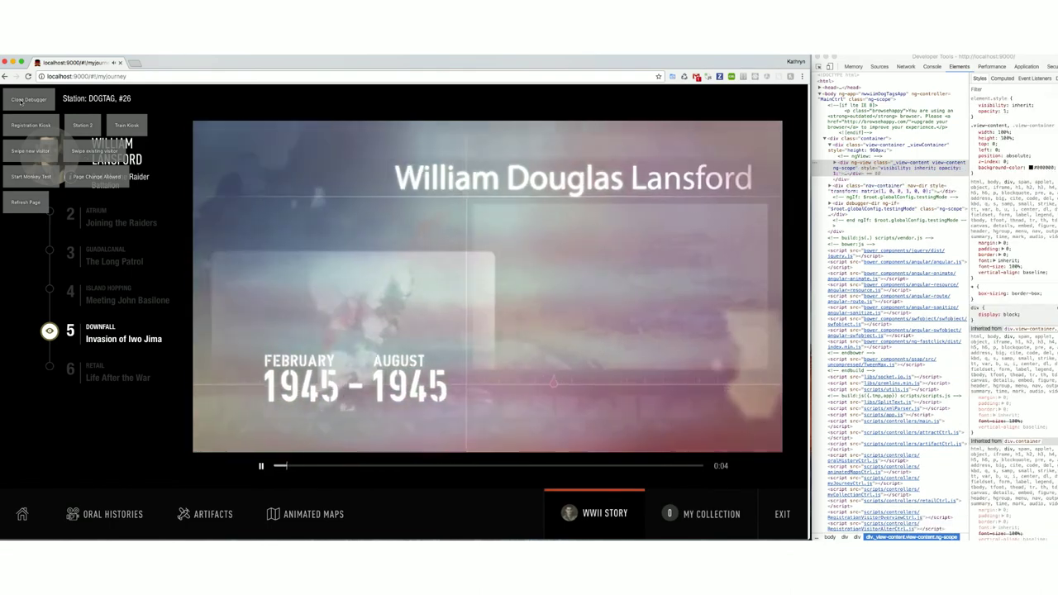
pyautogui.click(28, 99)
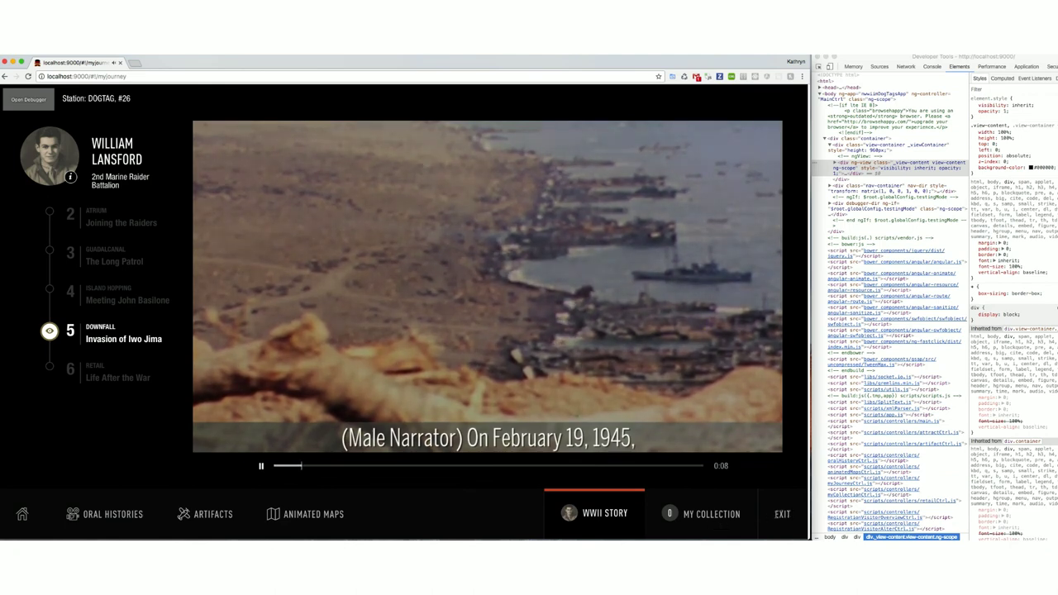
pyautogui.click(777, 515)
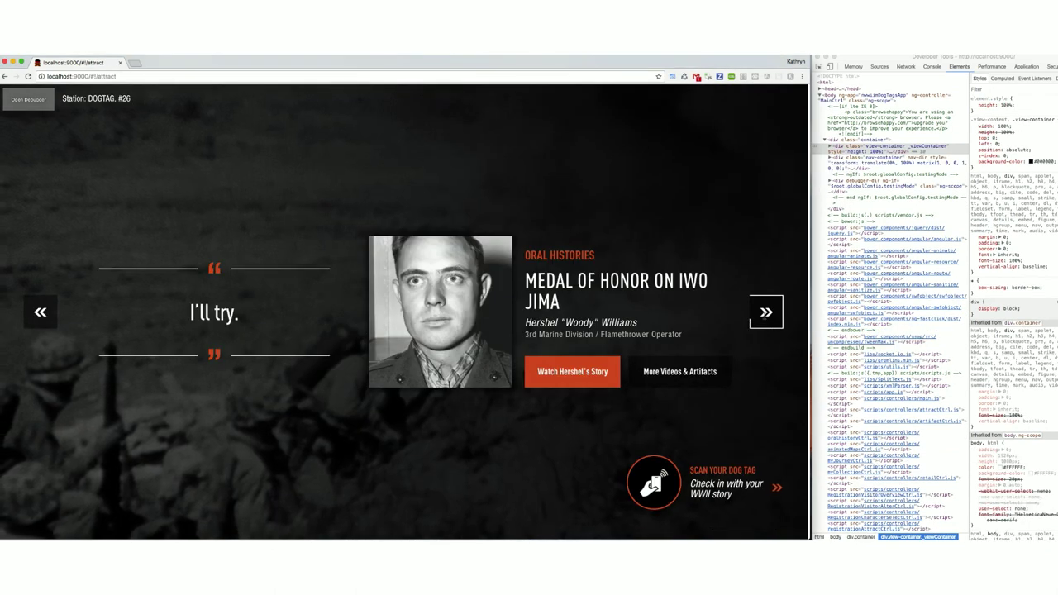
# Step: Advance to the Burning Tokyo Through the Air oral history and preview the Scan Your Dog Tag video, closing it
pyautogui.click(766, 315)
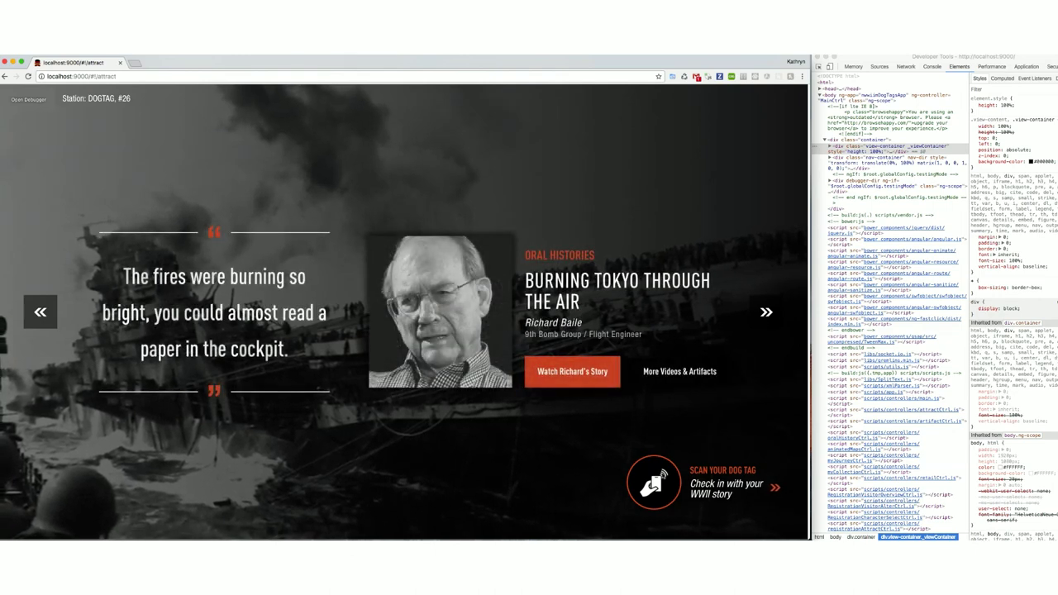
pyautogui.click(661, 475)
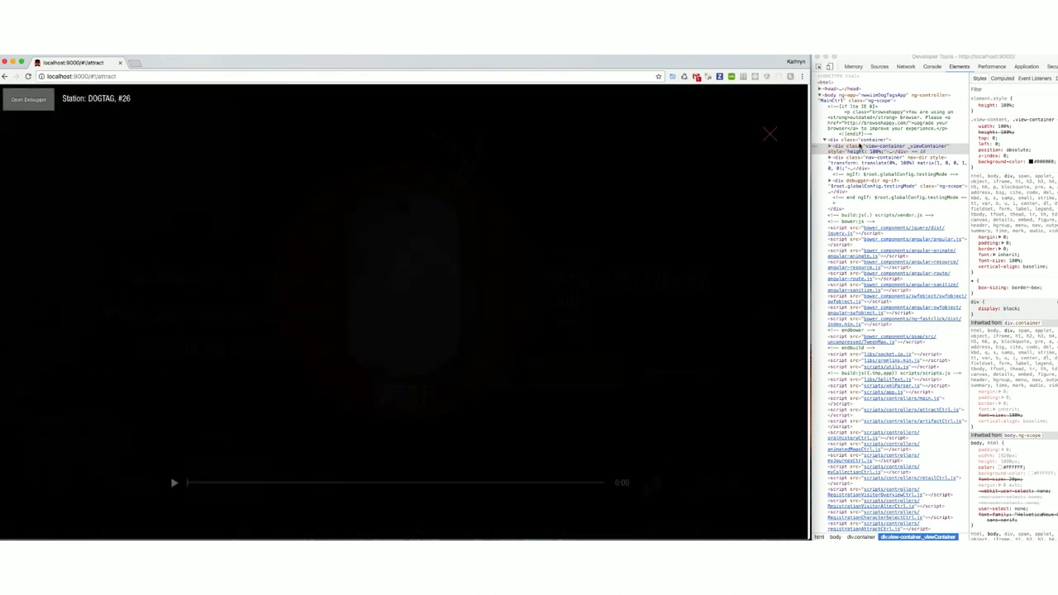
pyautogui.click(859, 147)
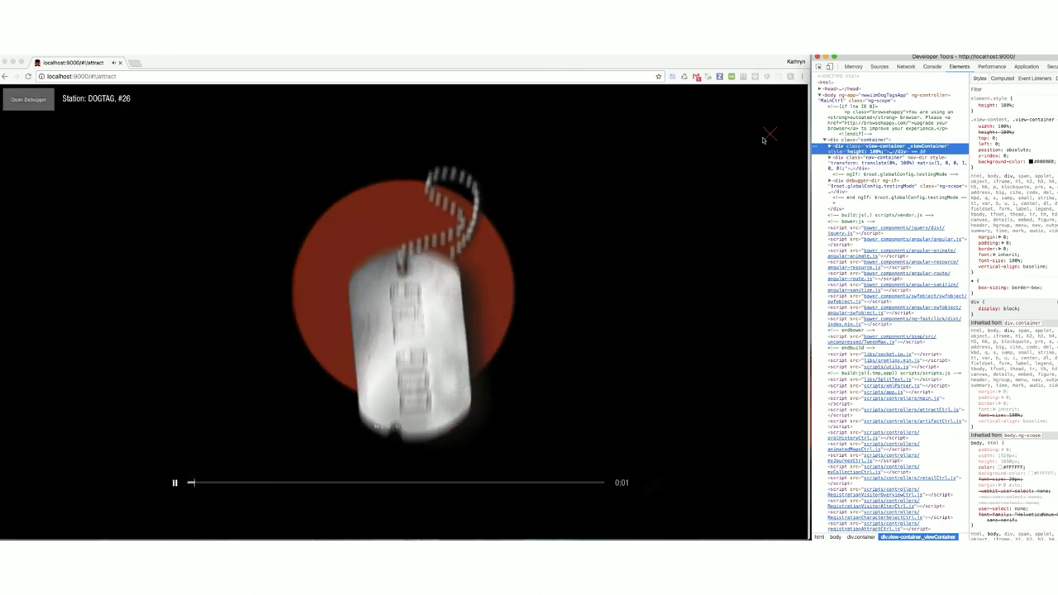
pyautogui.click(768, 137)
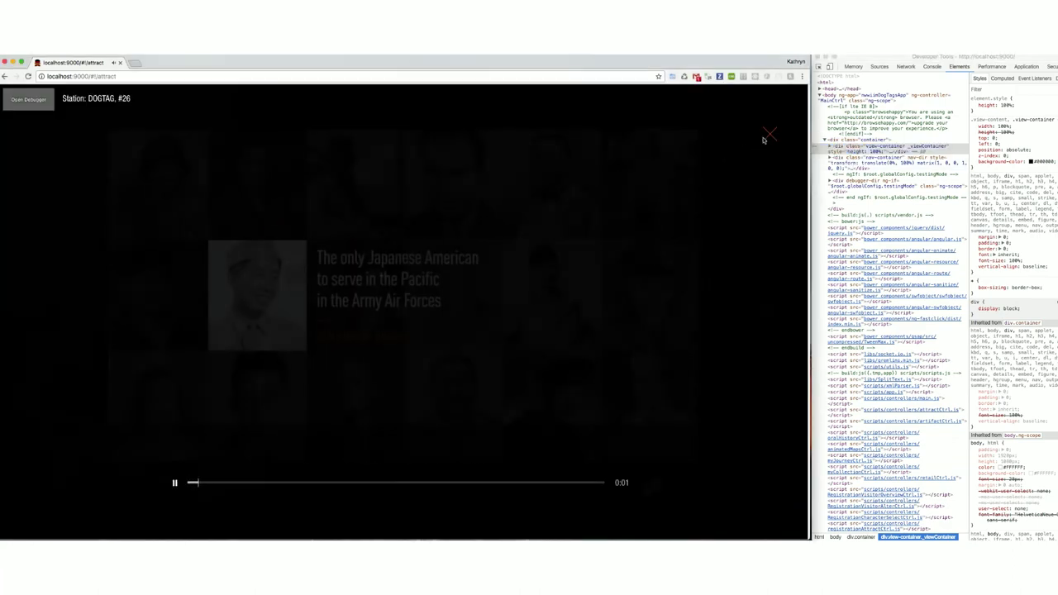
pyautogui.click(768, 137)
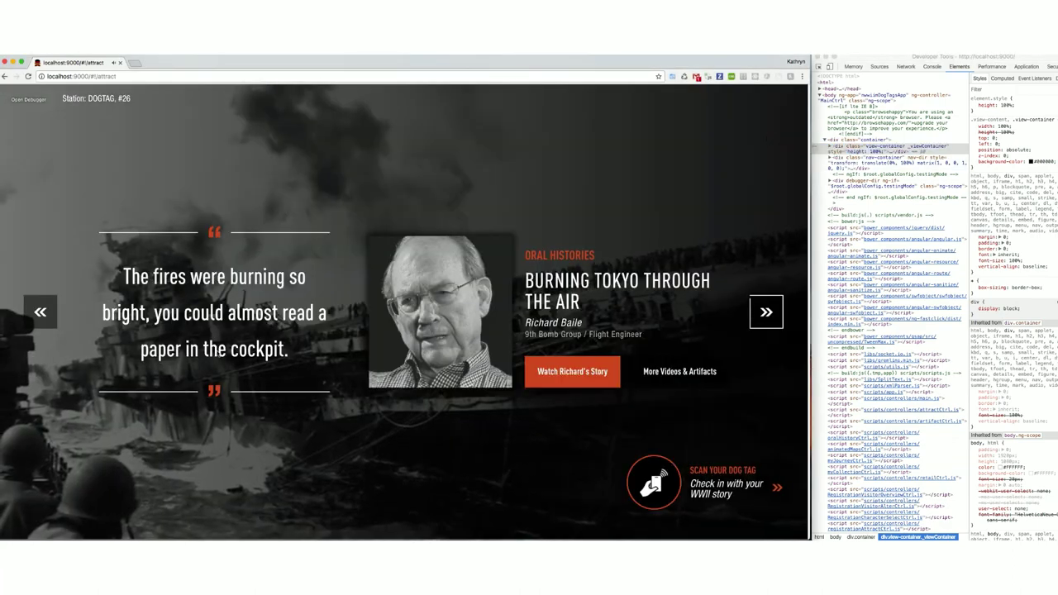
# Step: Go through More Videos & Artifacts to the artifacts and inspect the Melted Bottles from Nagasaki image element, closing the detail view
pyautogui.click(695, 376)
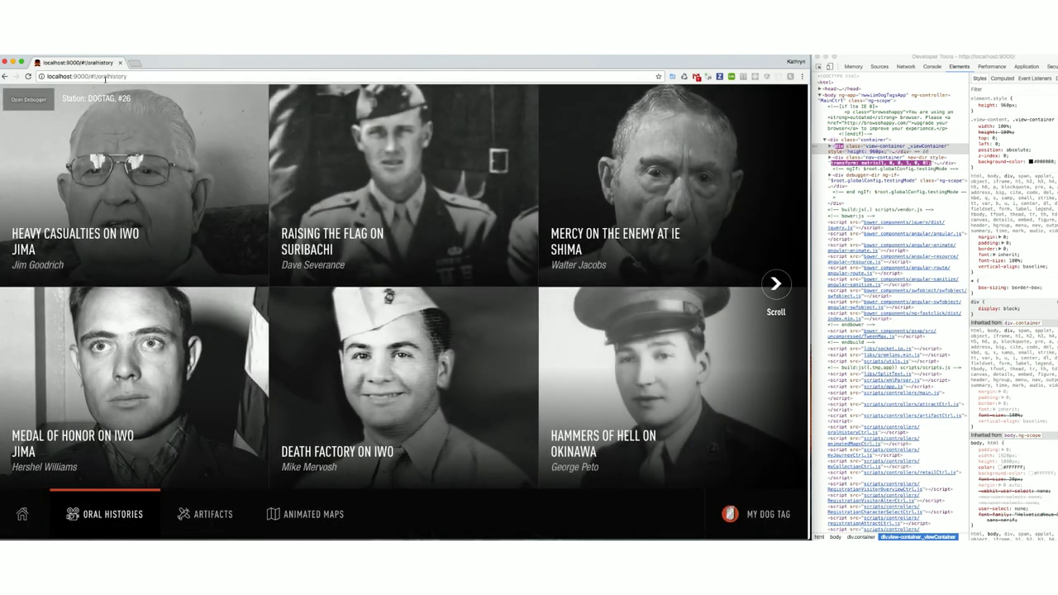
pyautogui.click(223, 522)
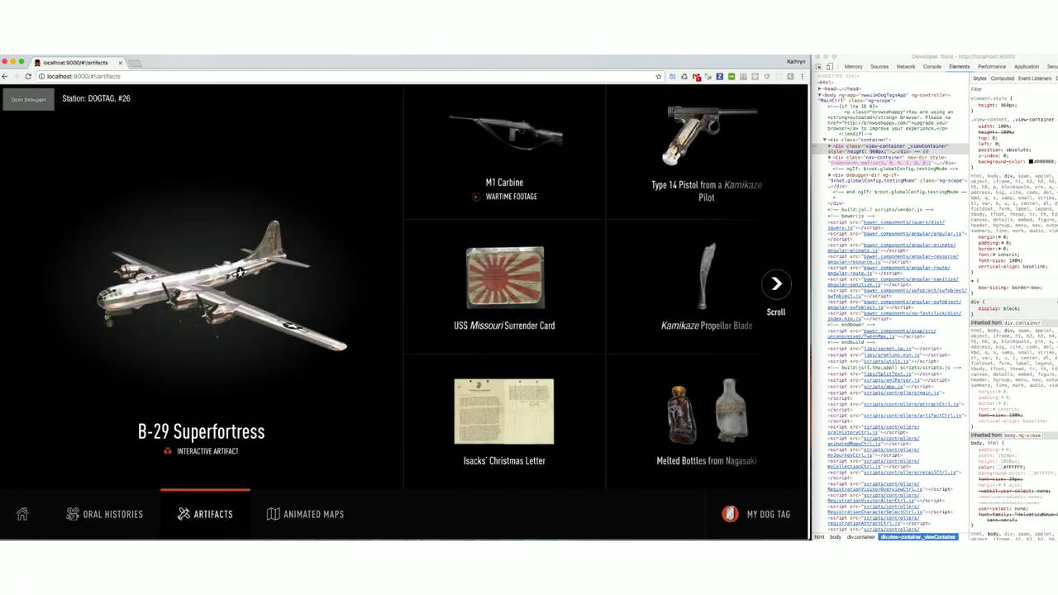
pyautogui.moveTo(601, 407)
pyautogui.mouseDown()
pyautogui.moveTo(372, 403)
pyautogui.moveTo(596, 399)
pyautogui.mouseUp()
pyautogui.click(597, 400)
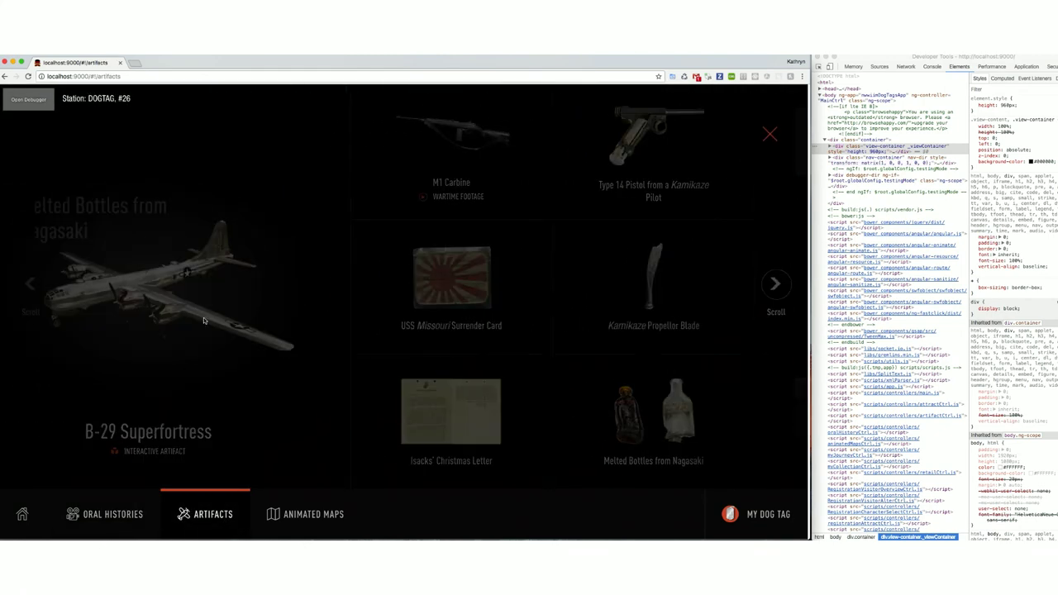
pyautogui.rightClick(372, 282)
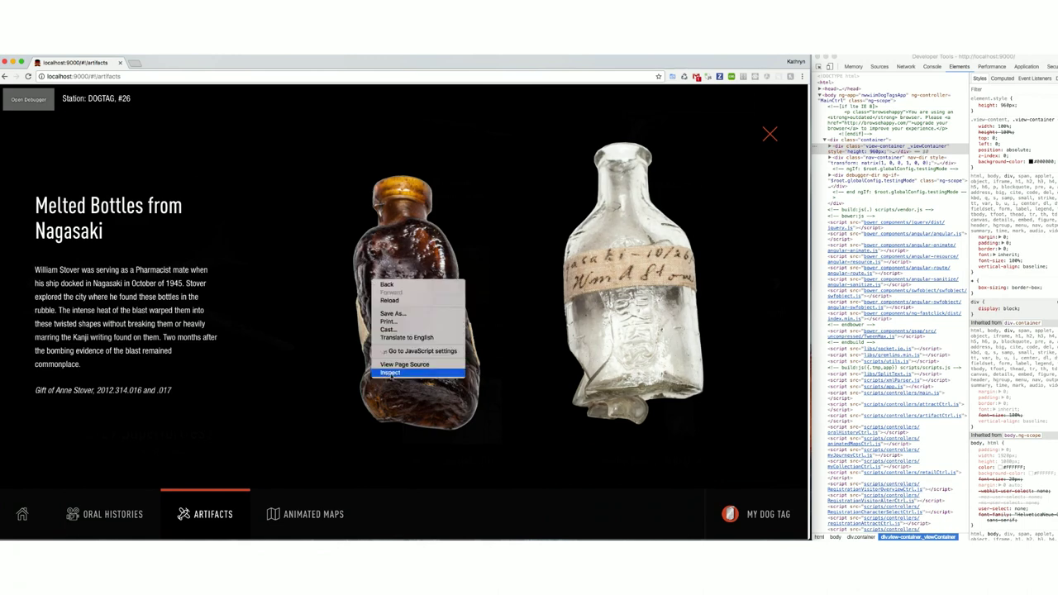
pyautogui.click(392, 374)
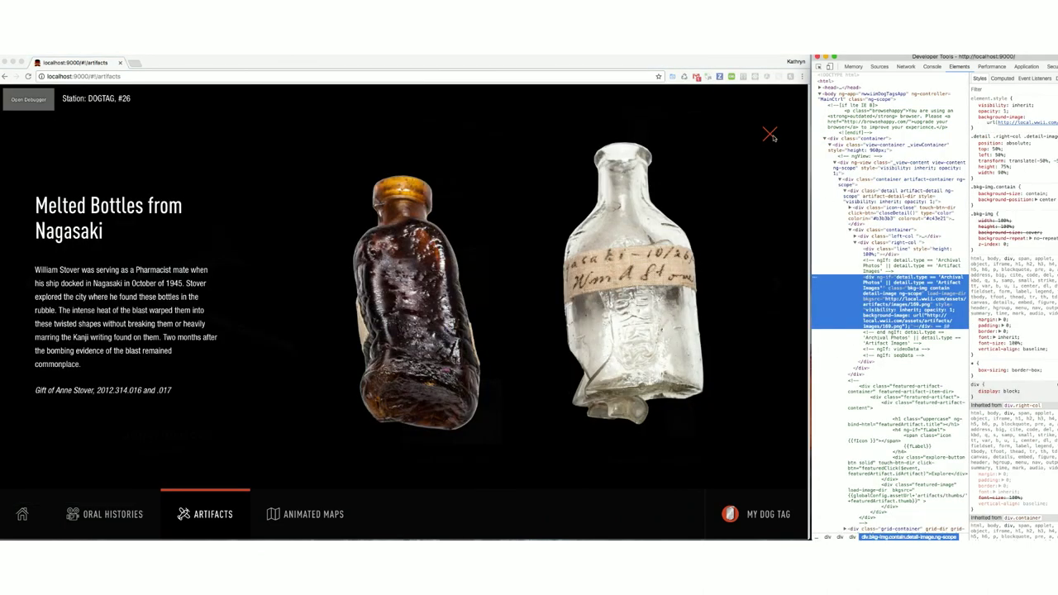
pyautogui.click(771, 136)
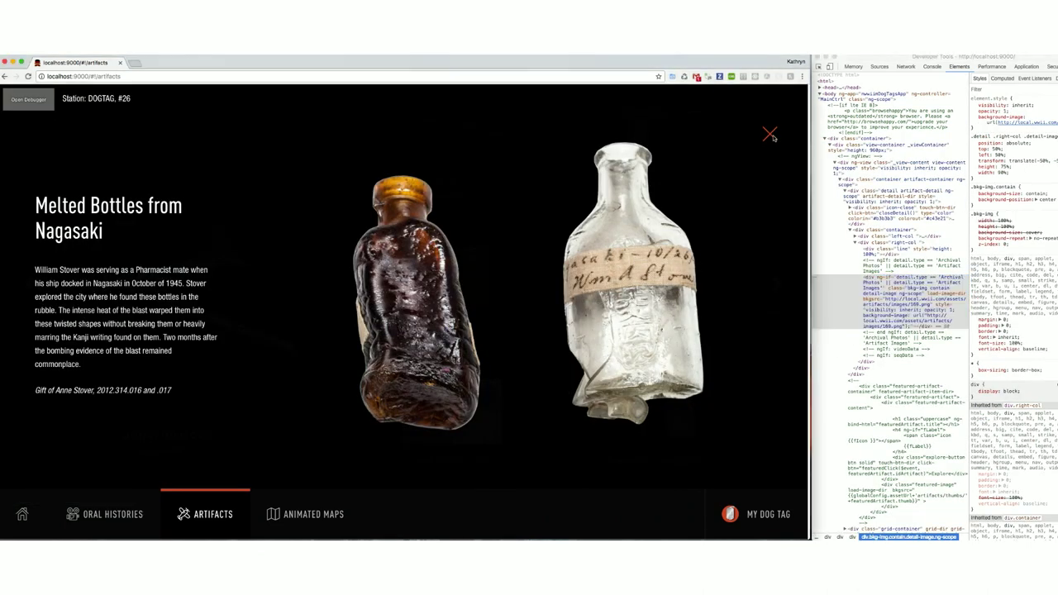
pyautogui.click(772, 135)
# Step: Open the B-29 Superfortress artifact again and inspect its image element
pyautogui.click(157, 324)
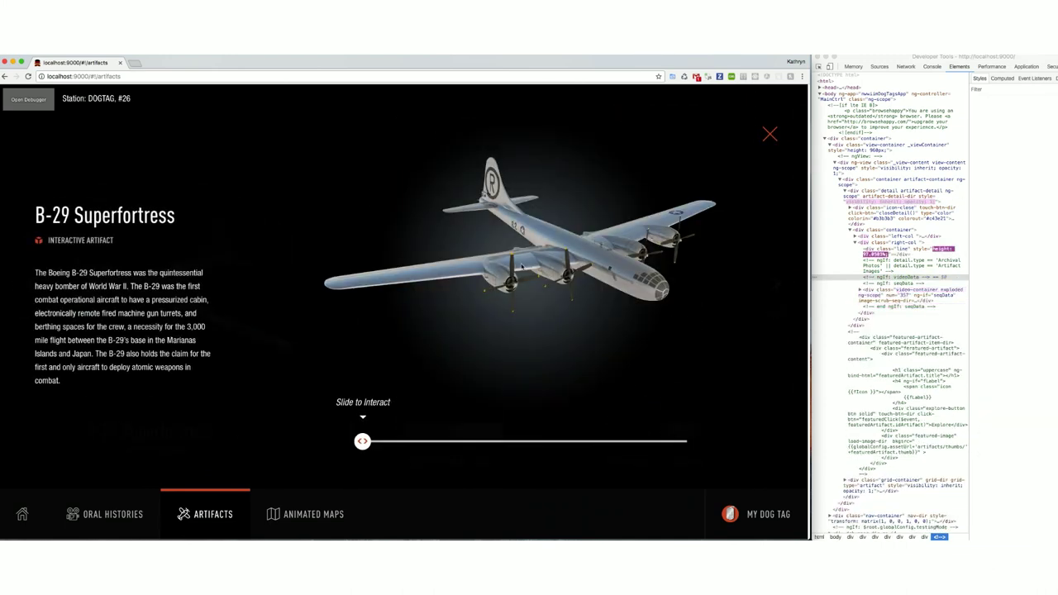
pyautogui.rightClick(523, 263)
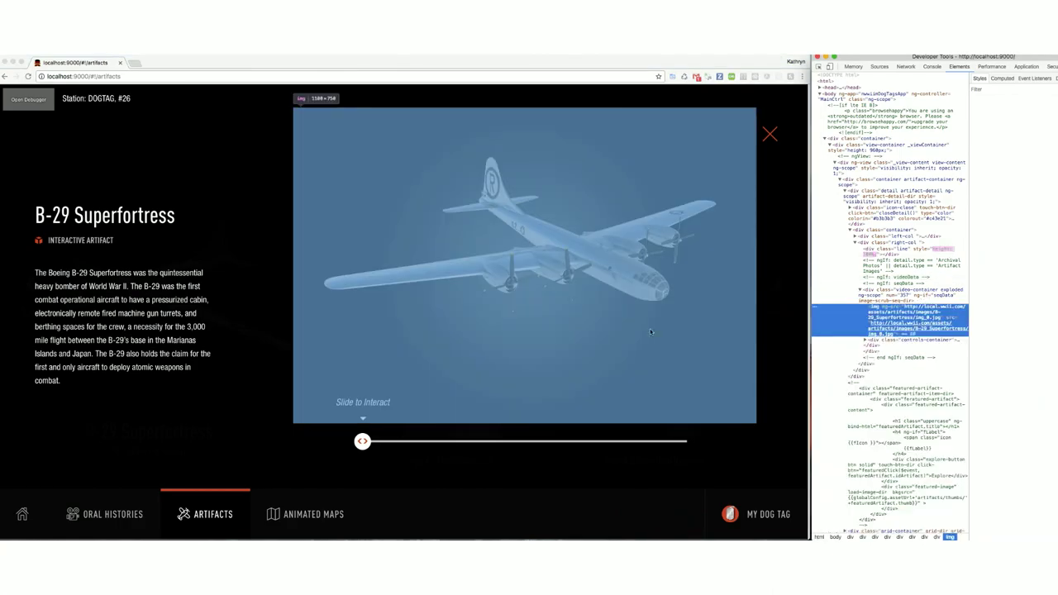